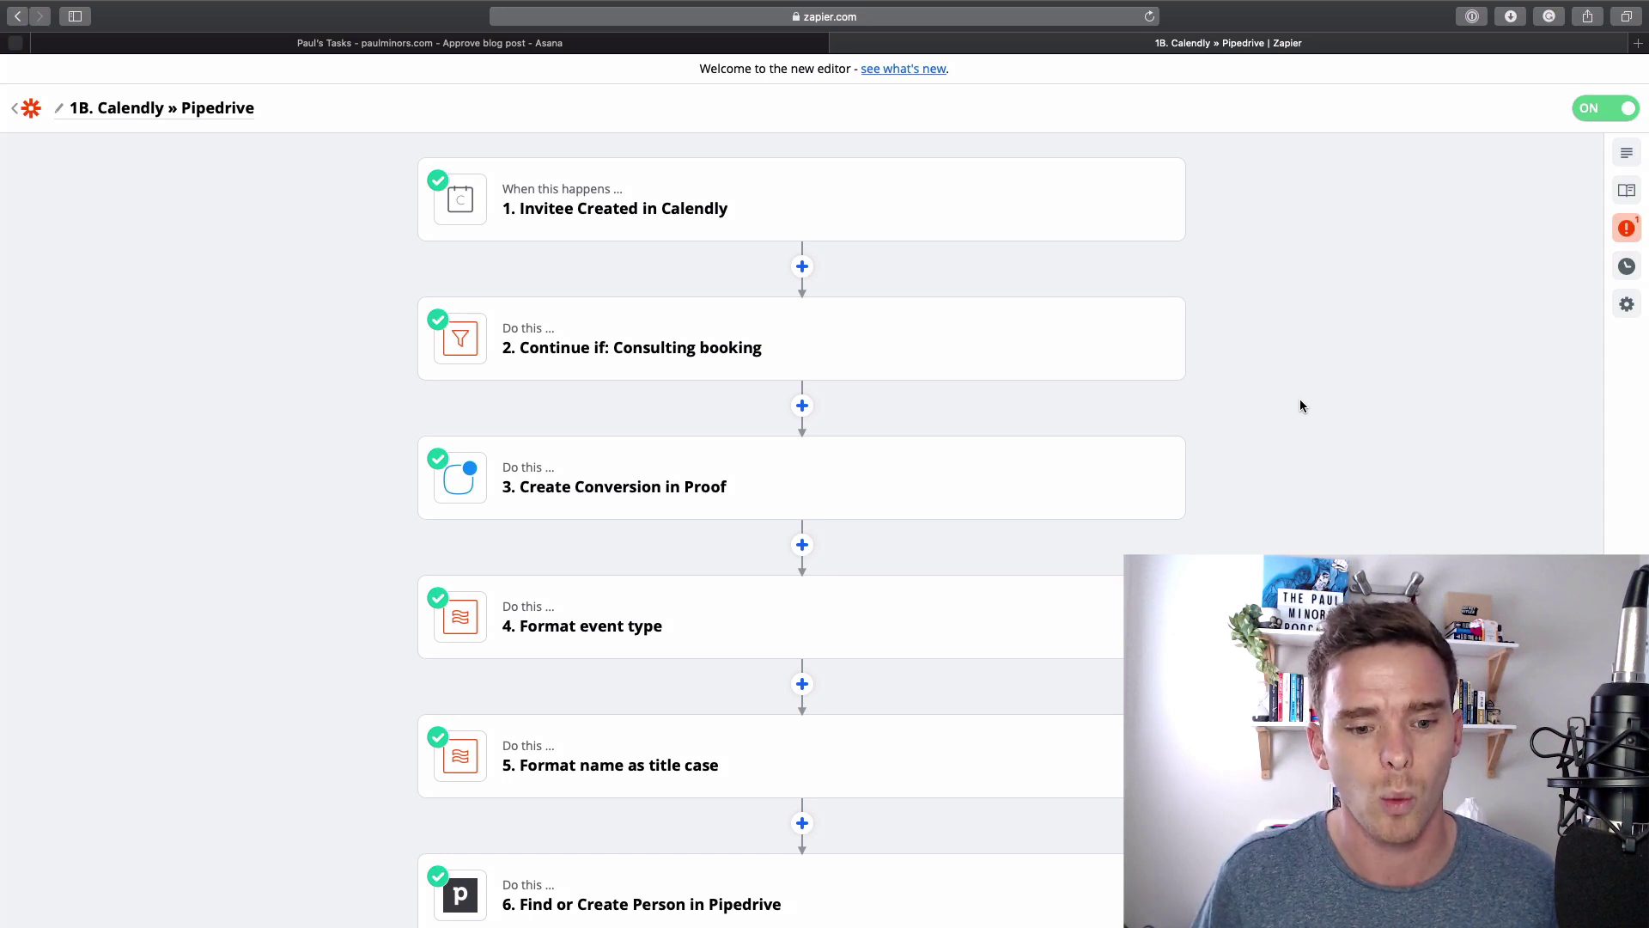
- Open step 7 'Update Person in Pipedrive' and expand its Customize Updated Person fields
scroll(942, 475, down, 1)
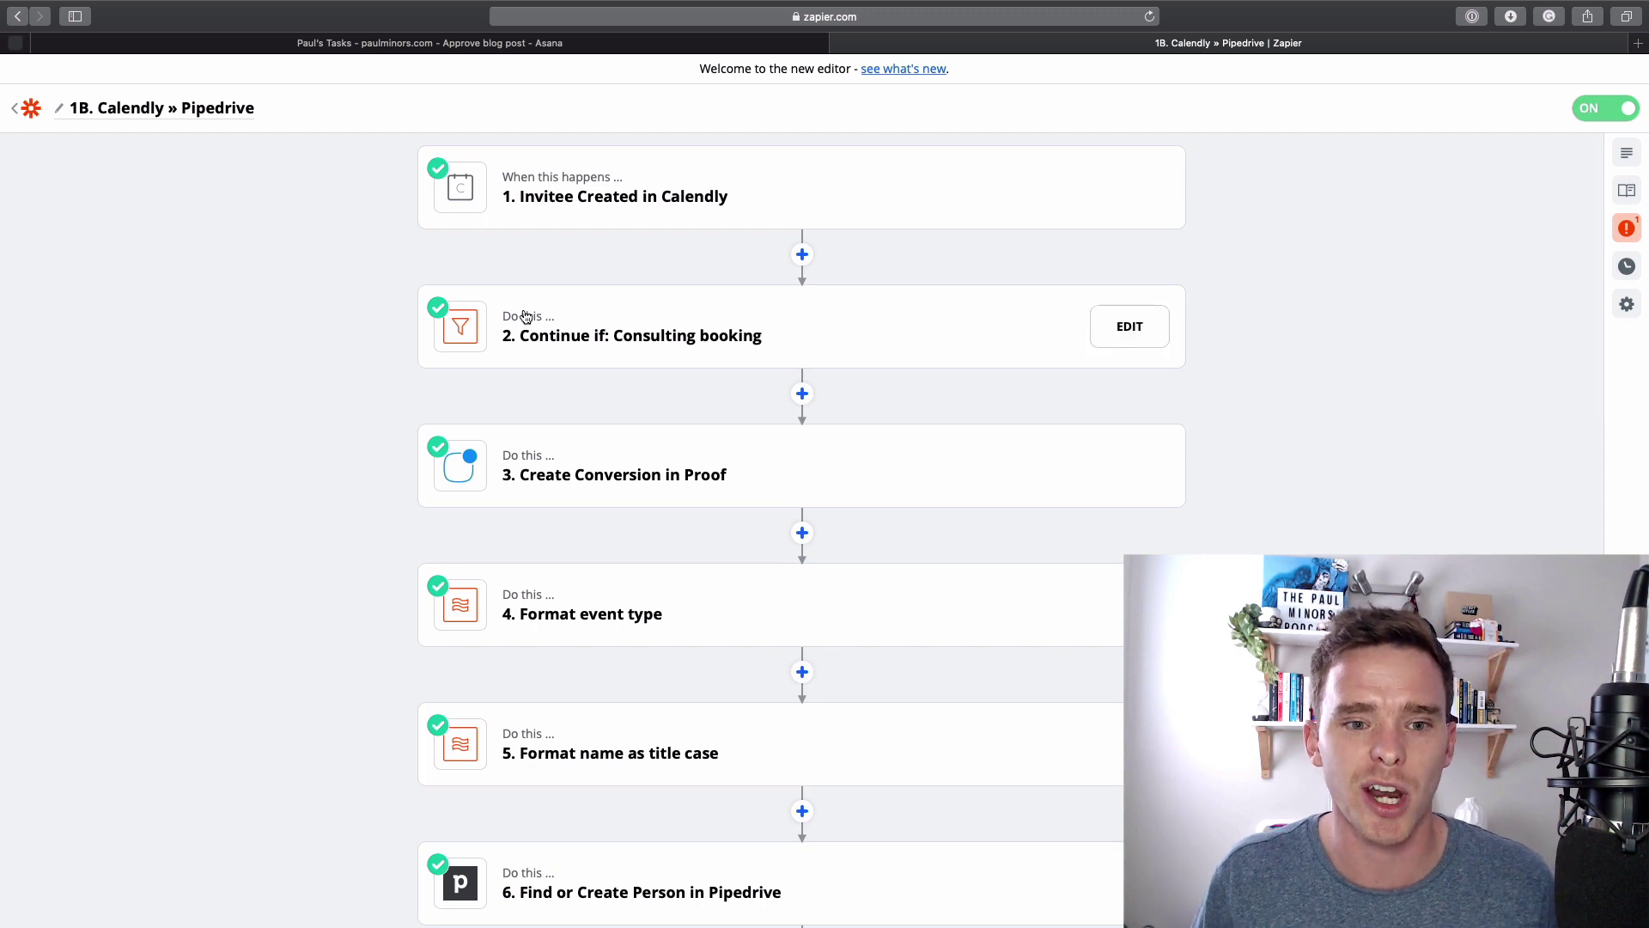
scroll(538, 288, up, 1)
mouse_move(564, 225)
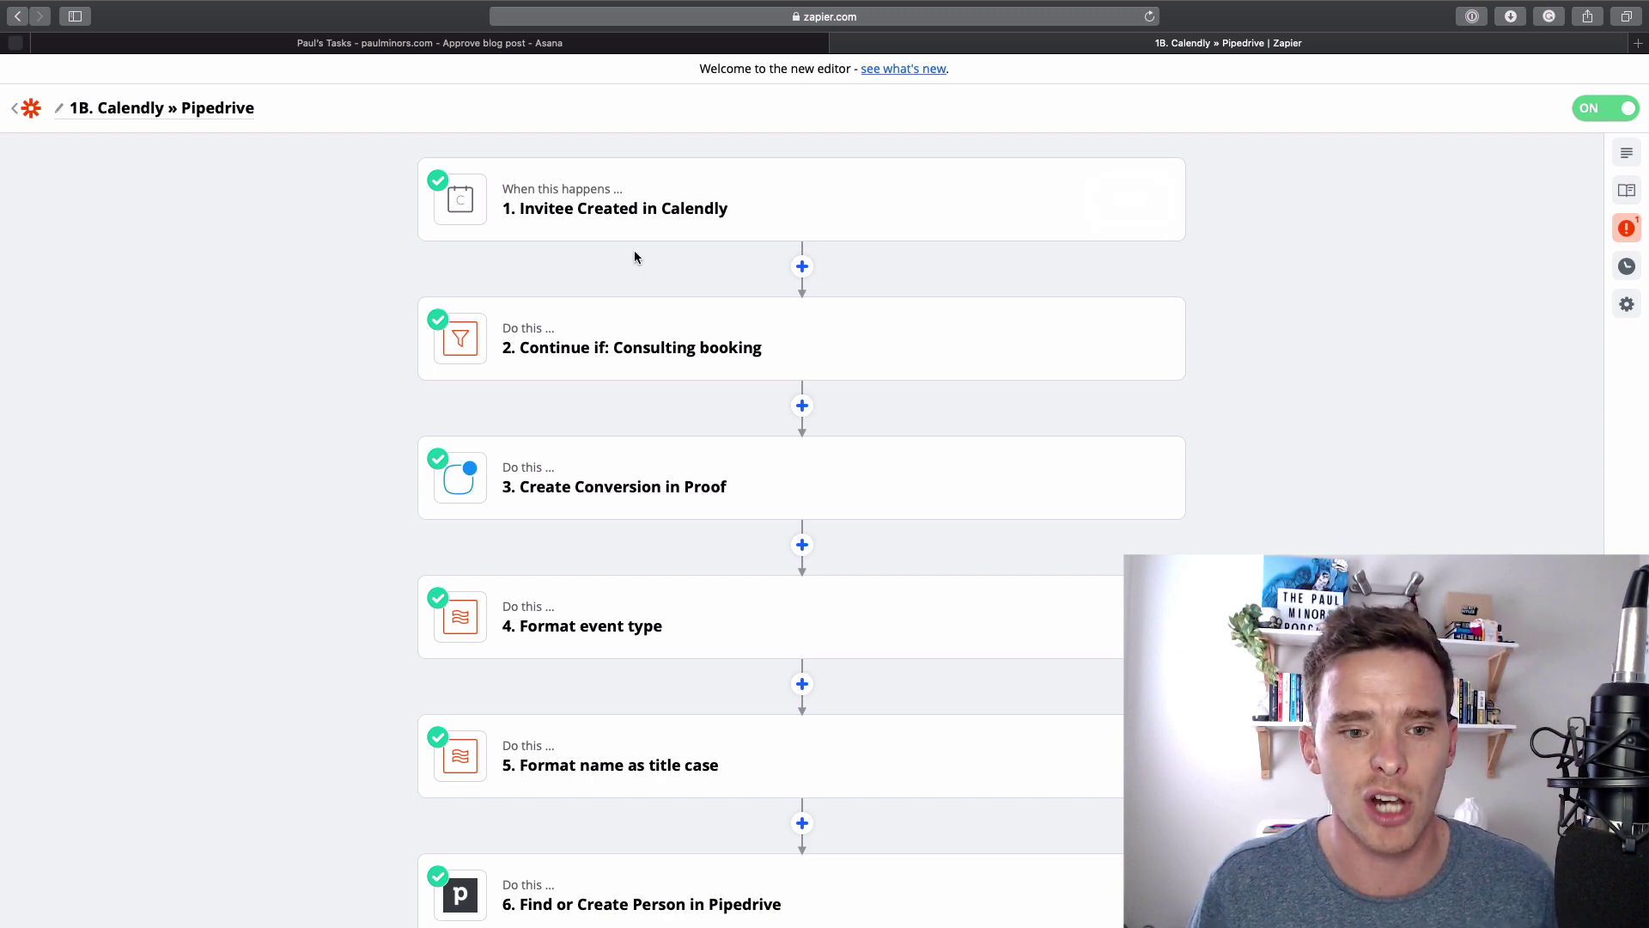
scroll(600, 478, down, 3)
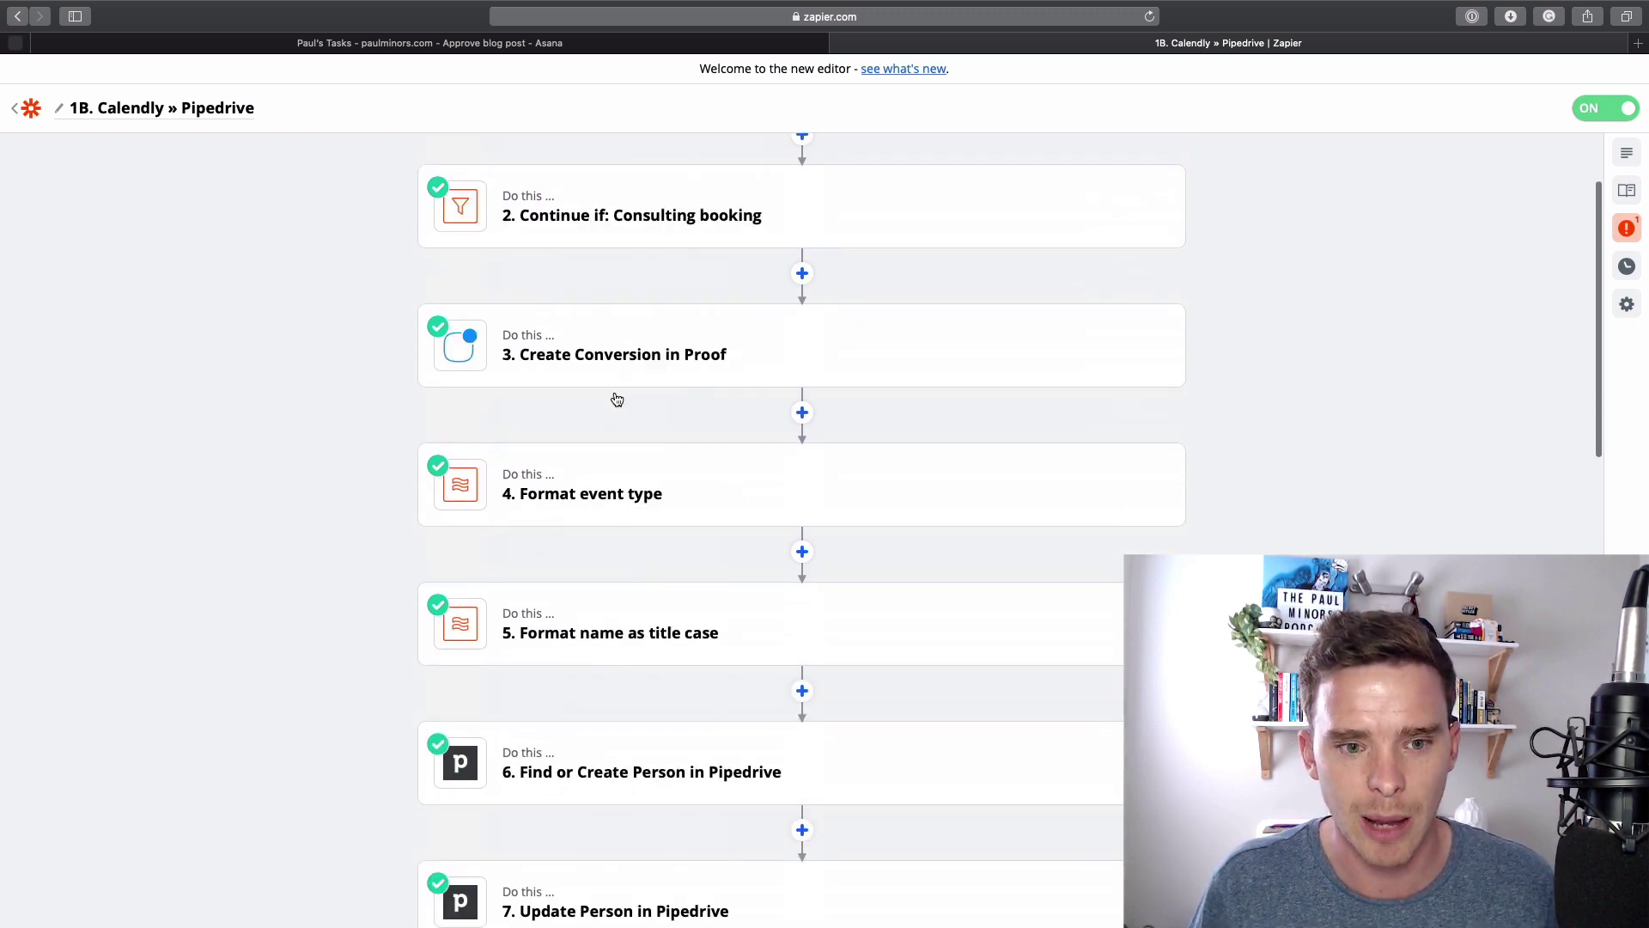
scroll(617, 399, up, 2)
scroll(610, 702, down, 5)
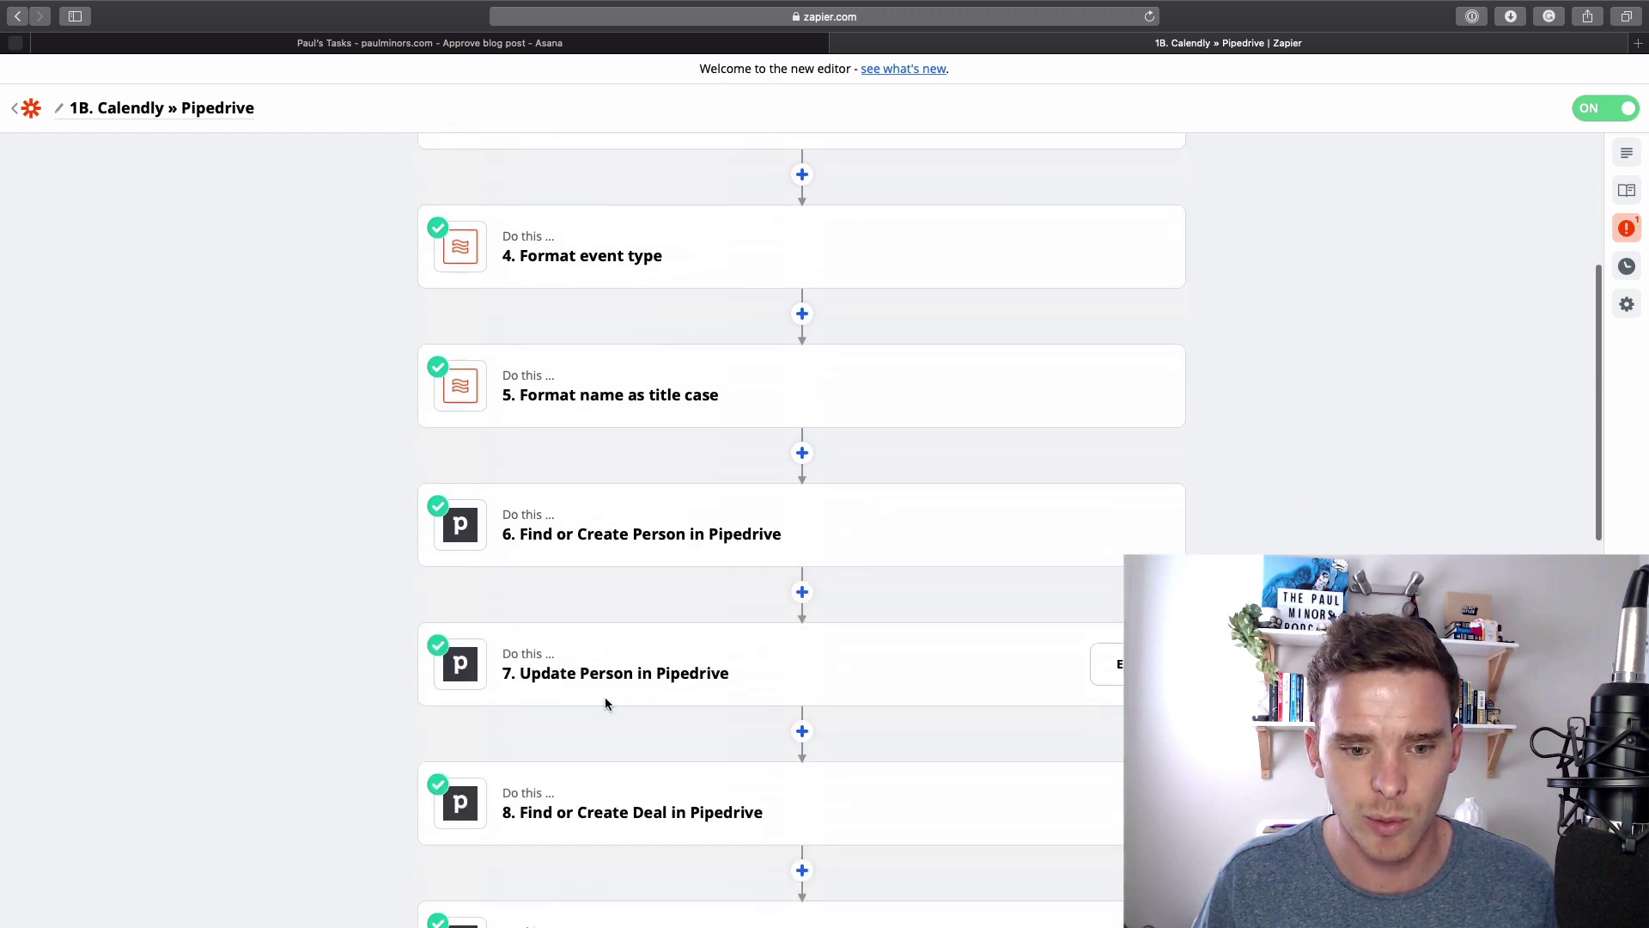
scroll(605, 703, down, 4)
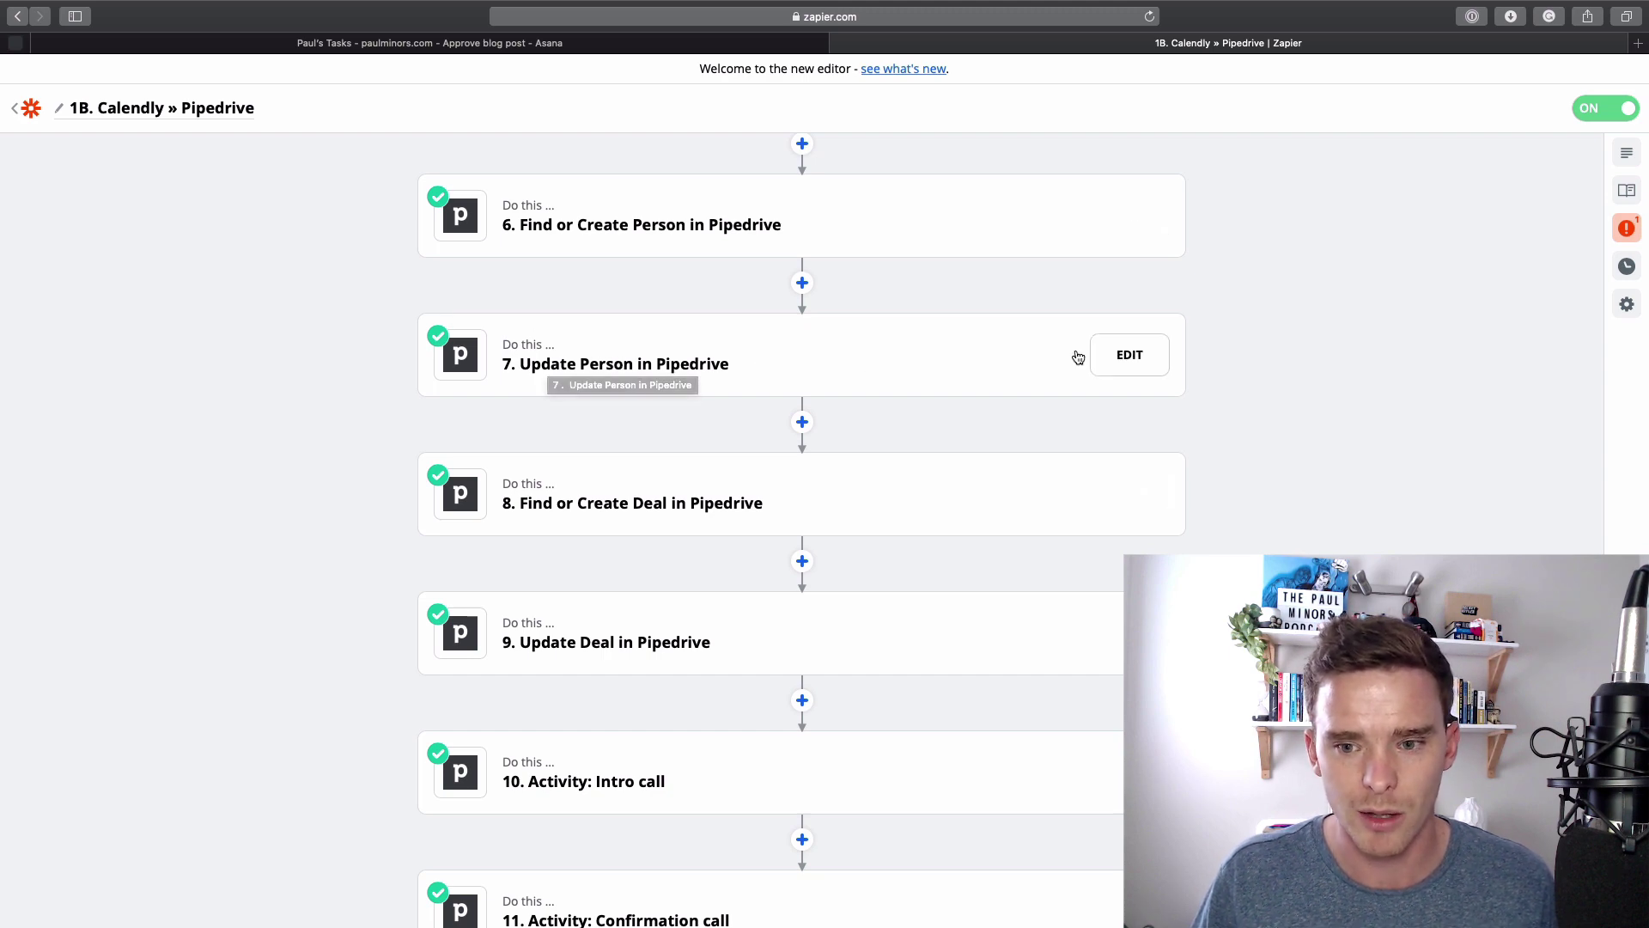
click(1130, 355)
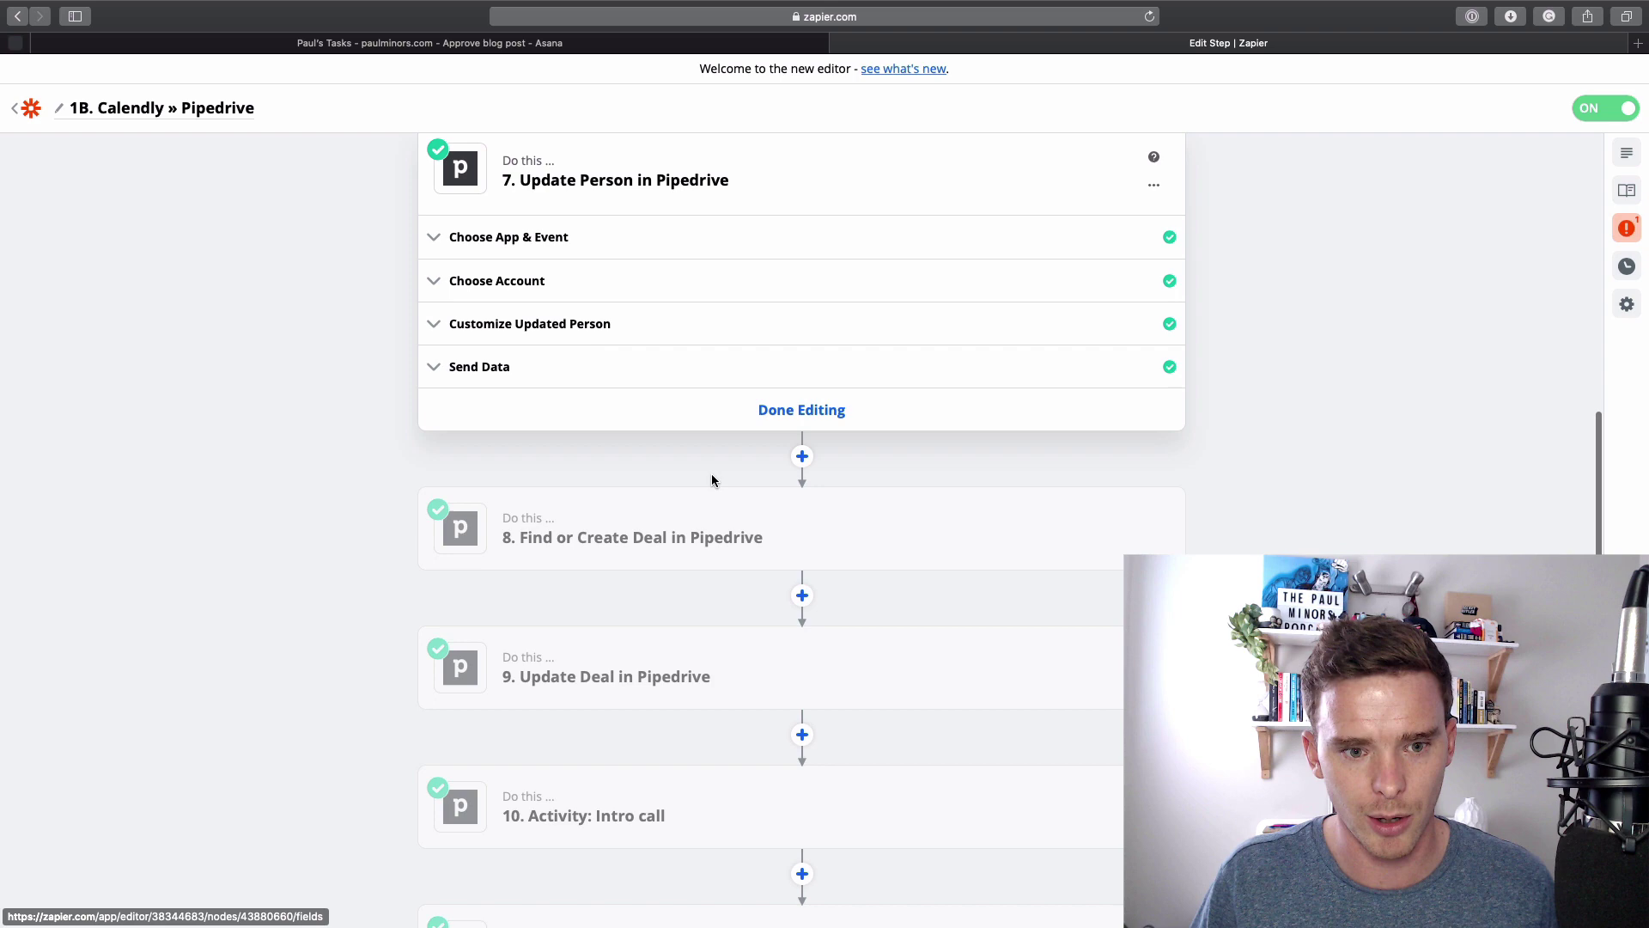
click(509, 322)
scroll(636, 589, down, 1)
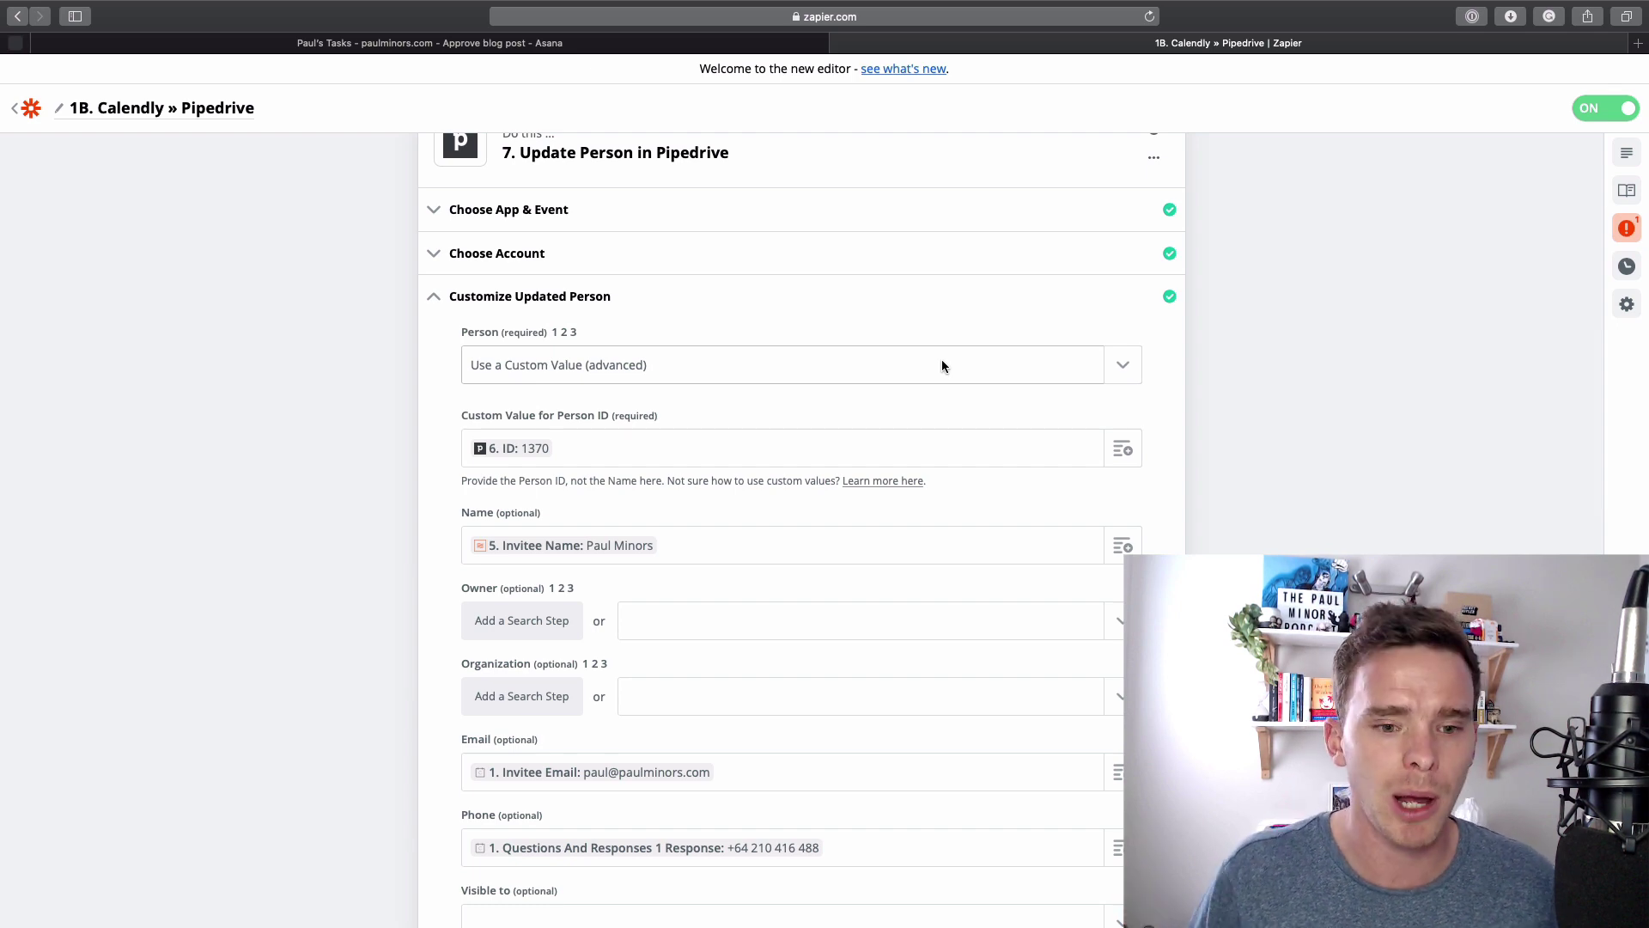
- Show the Person dropdown and browse the loaded Pipedrive contacts and their IDs
click(1028, 365)
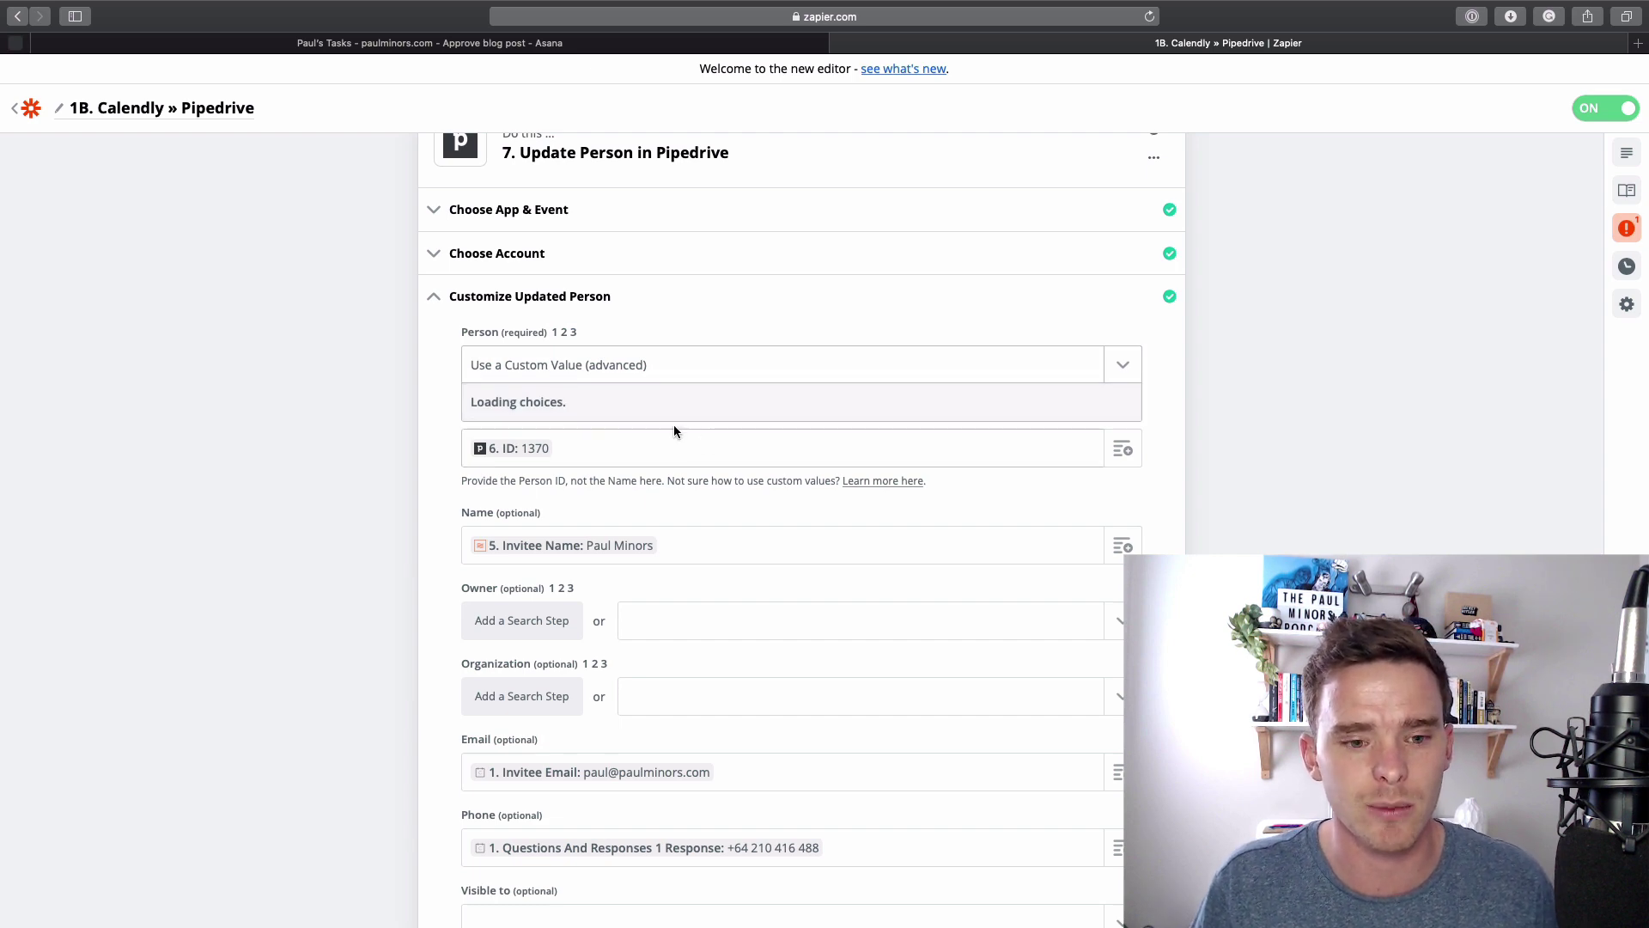
scroll(626, 533, down, 15)
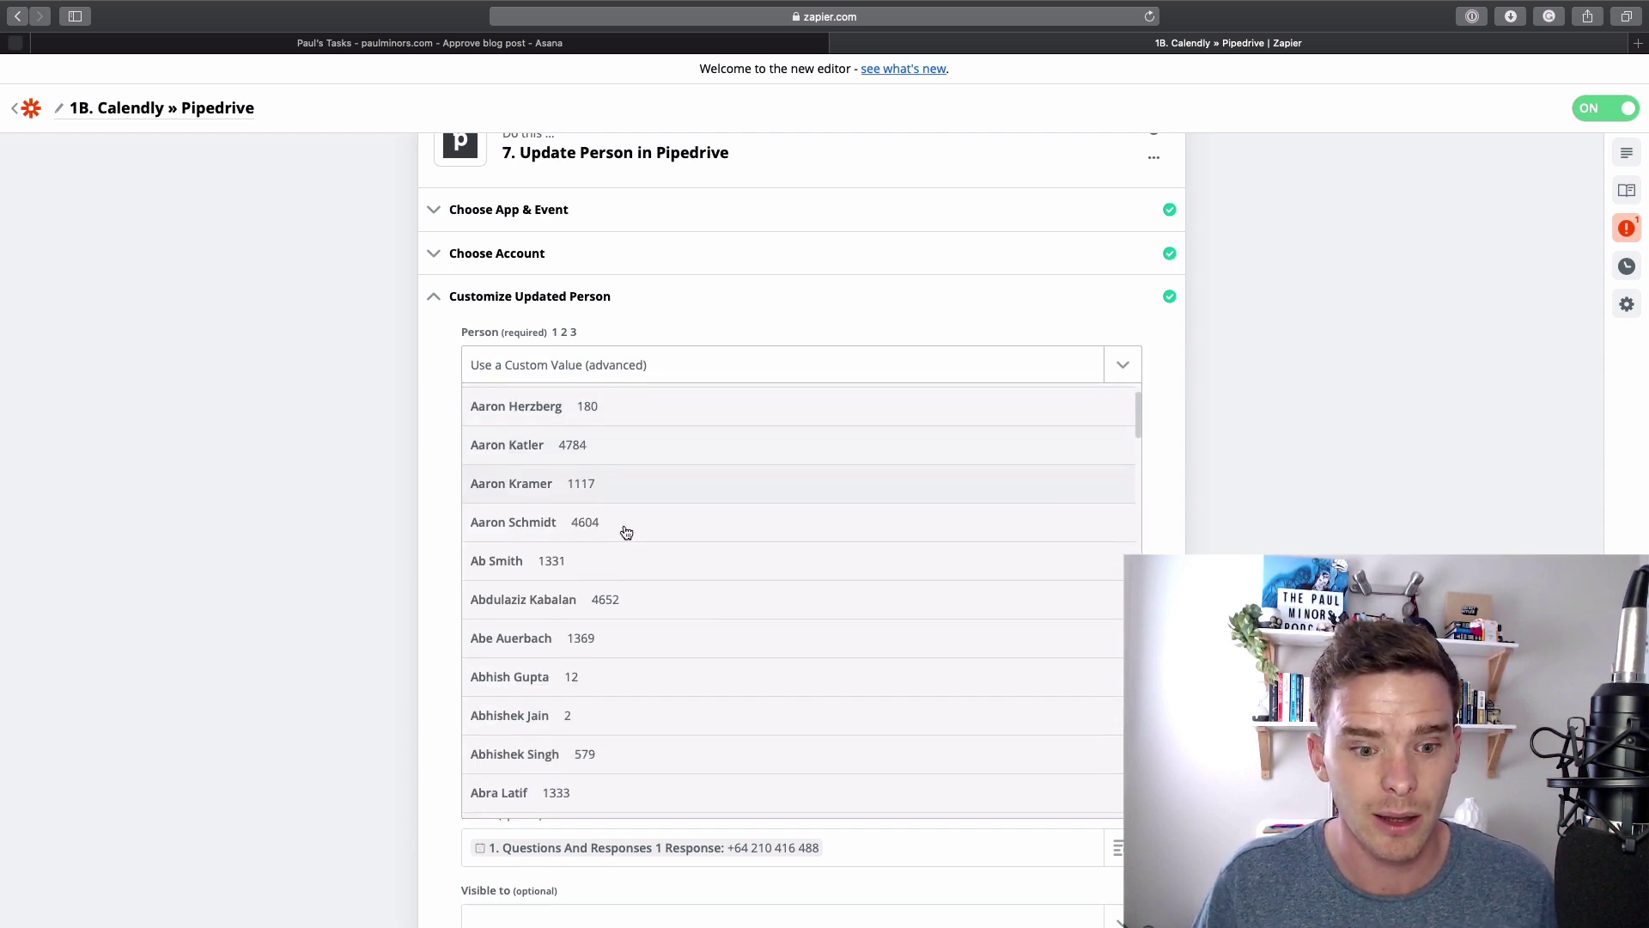
scroll(633, 535, down, 8)
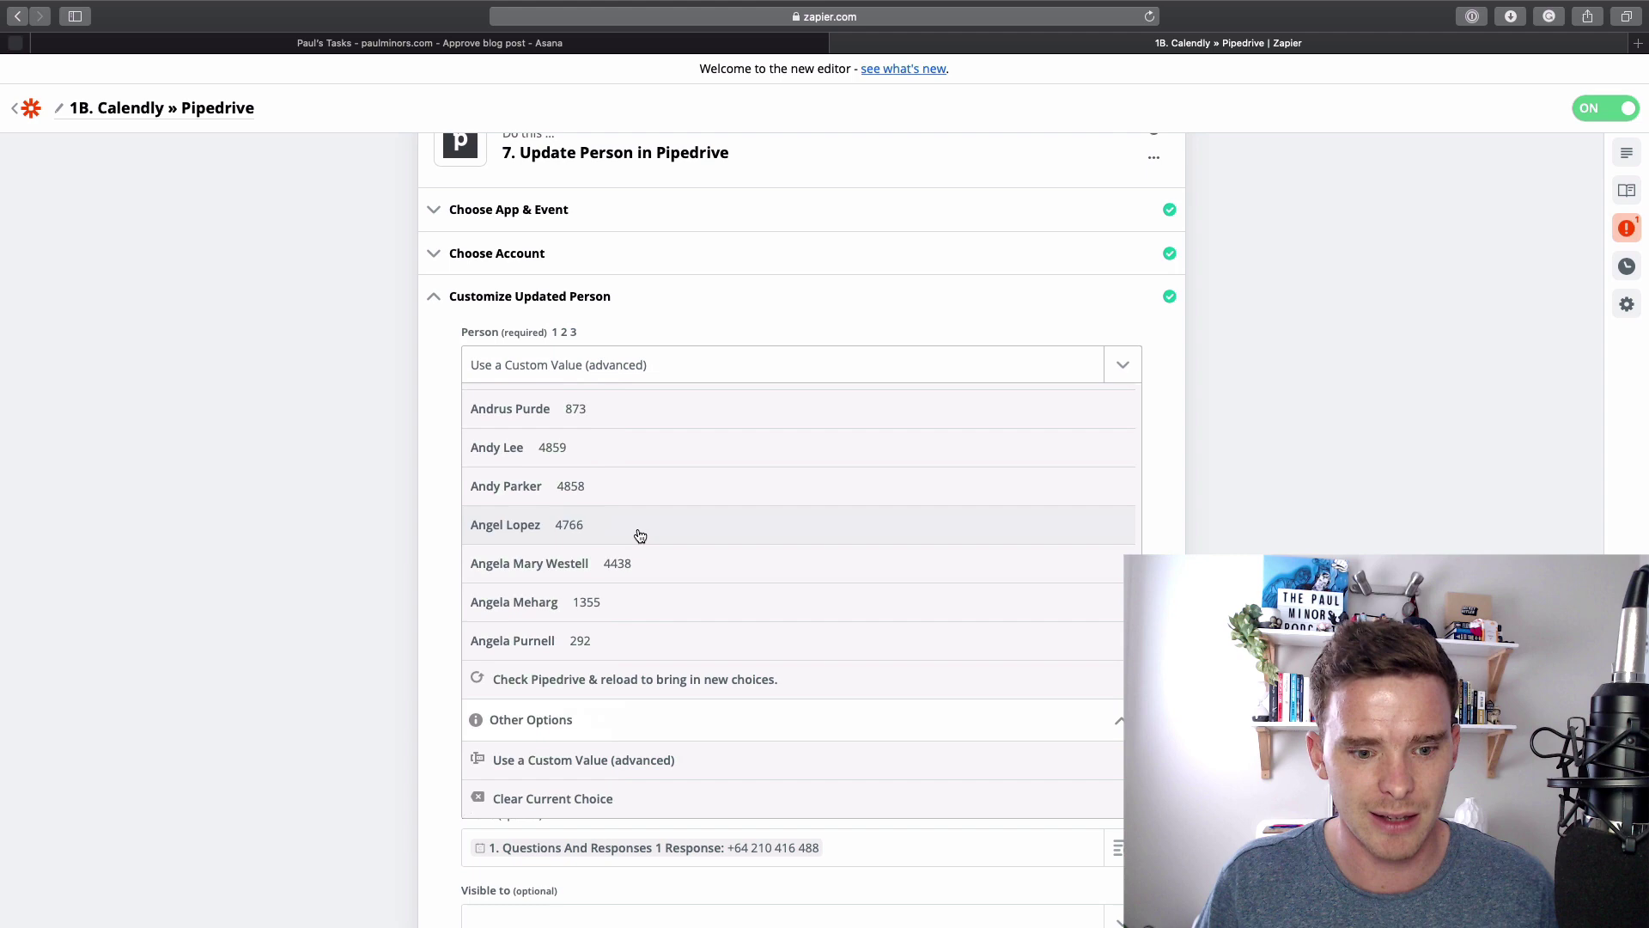
scroll(721, 633, up, 10)
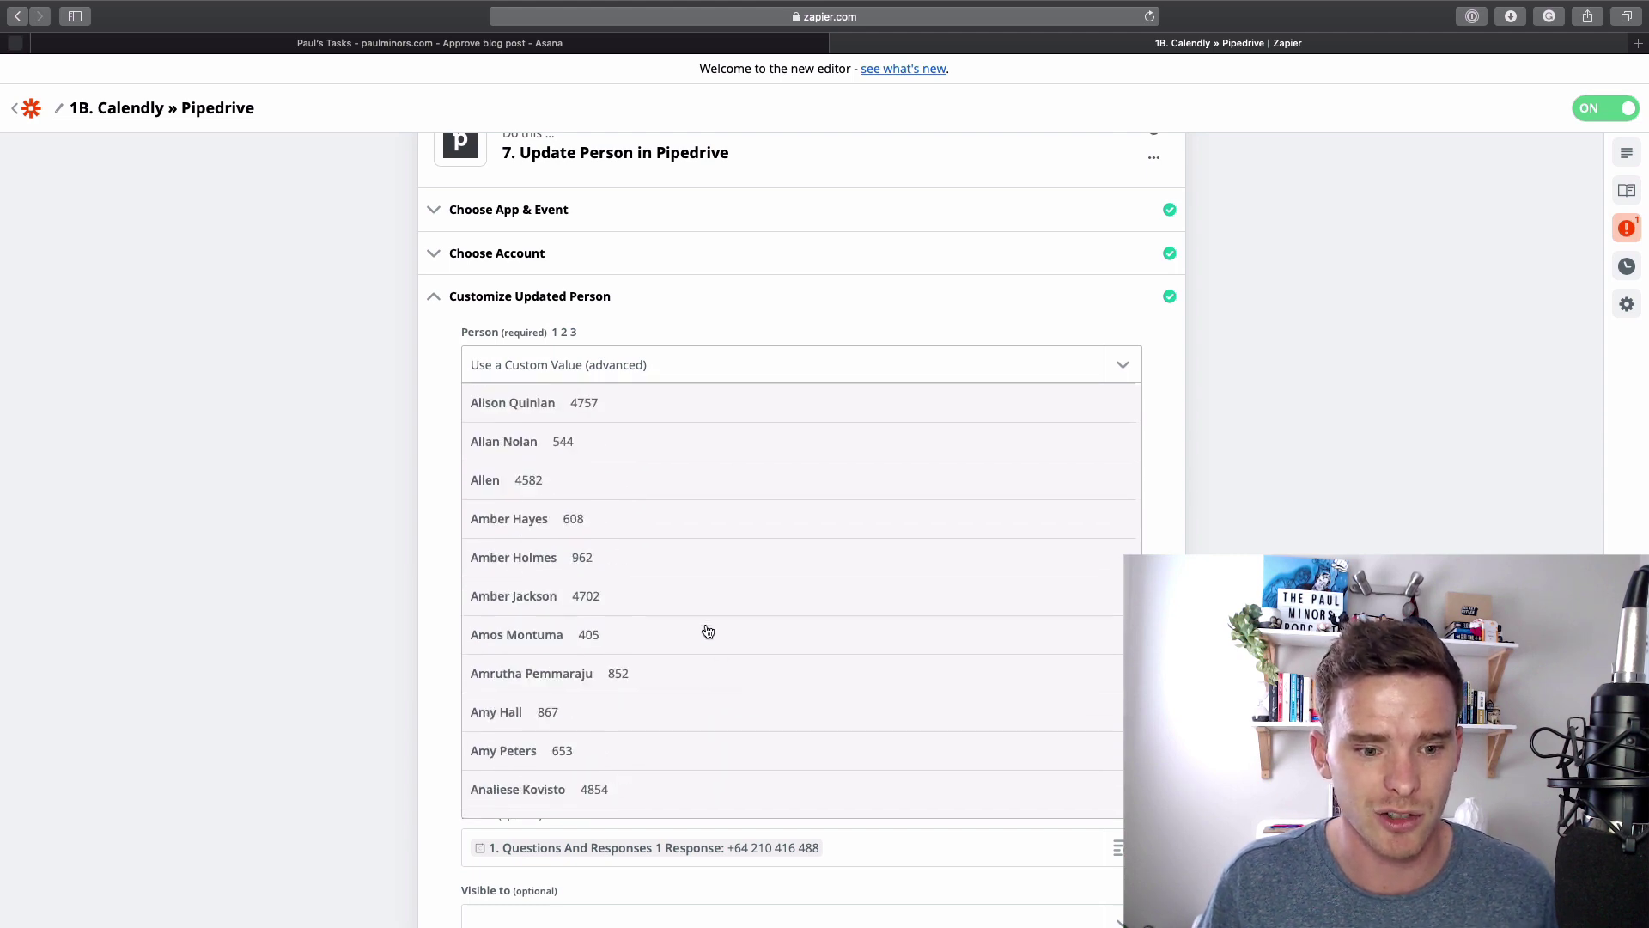
scroll(590, 538, up, 4)
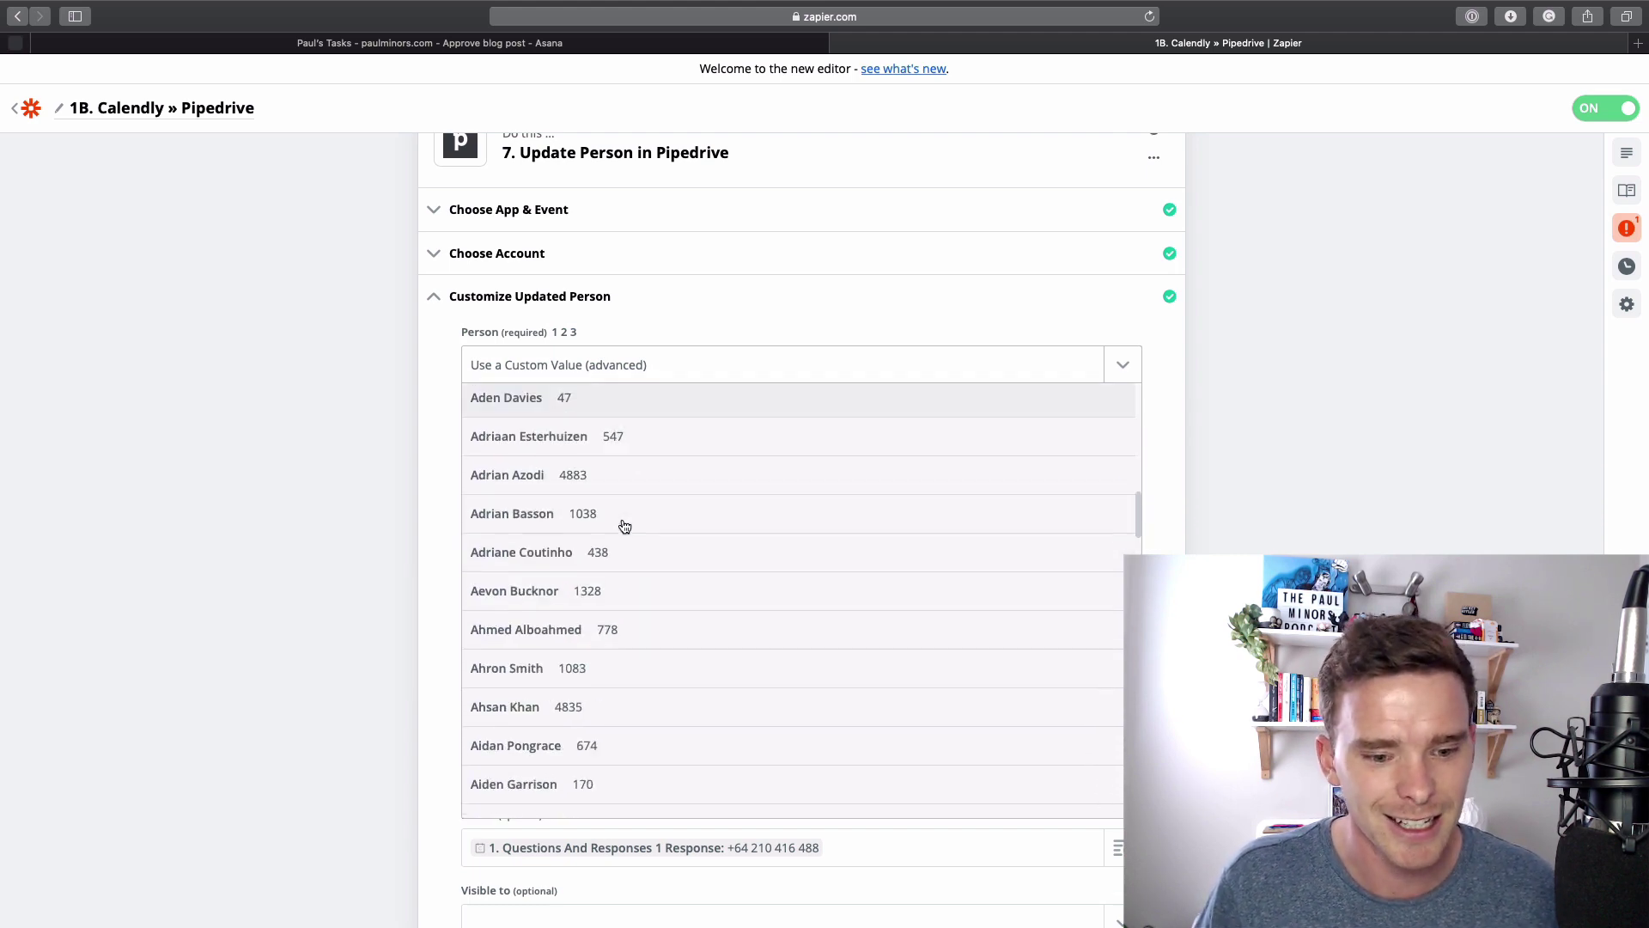
scroll(626, 526, down, 10)
scroll(747, 508, up, 8)
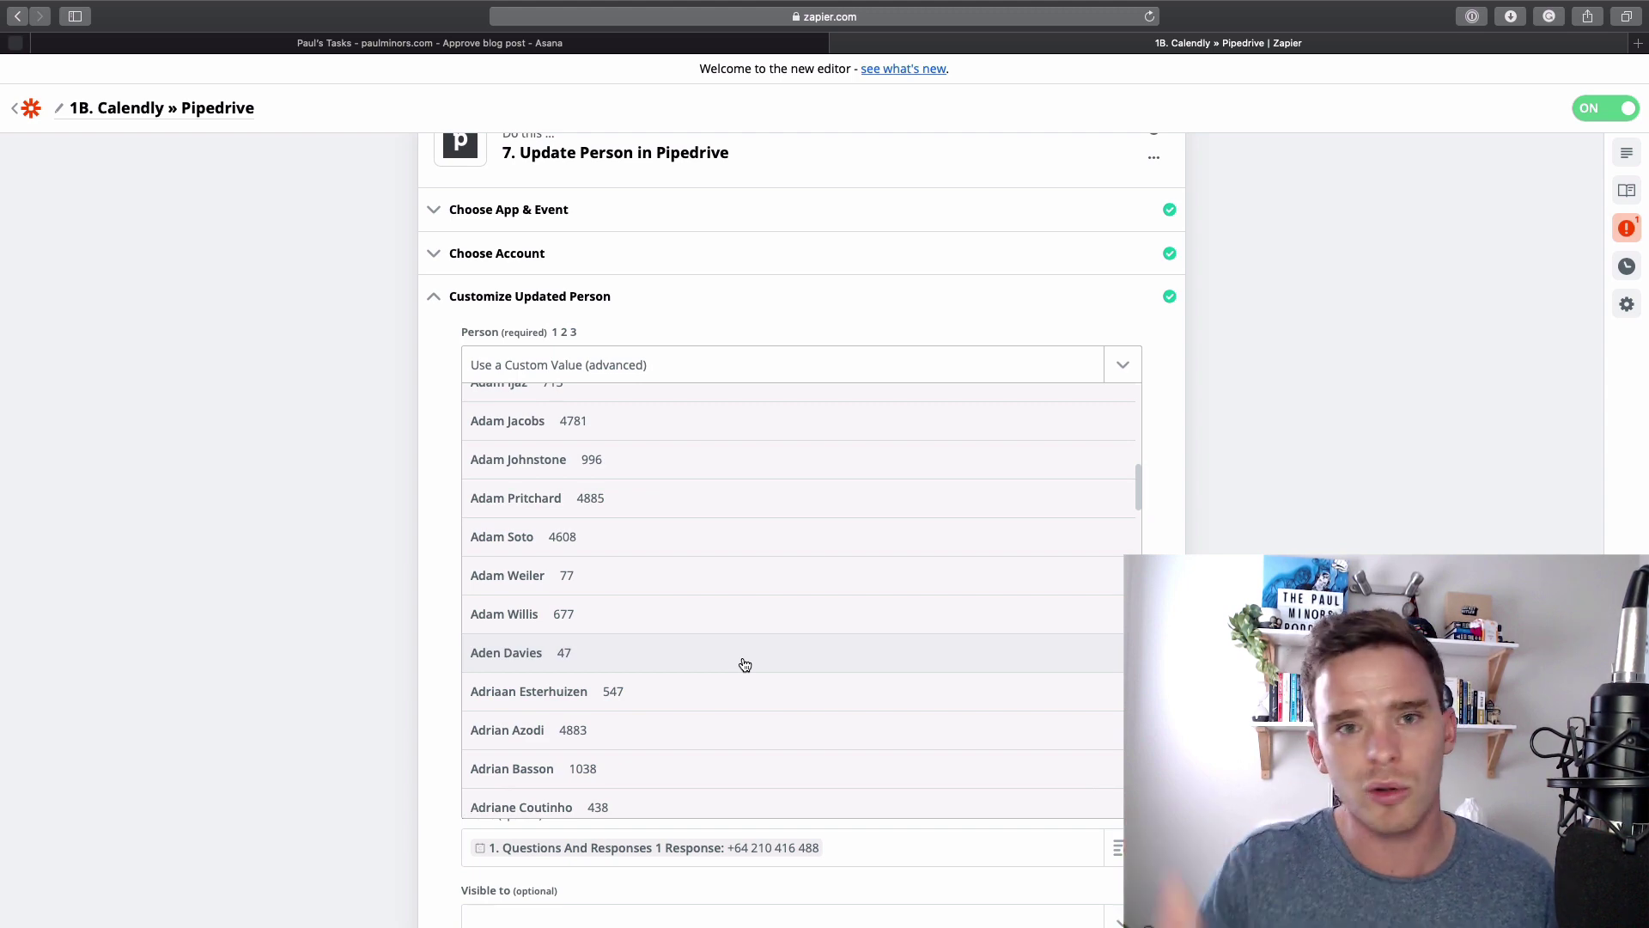
scroll(745, 664, down, 5)
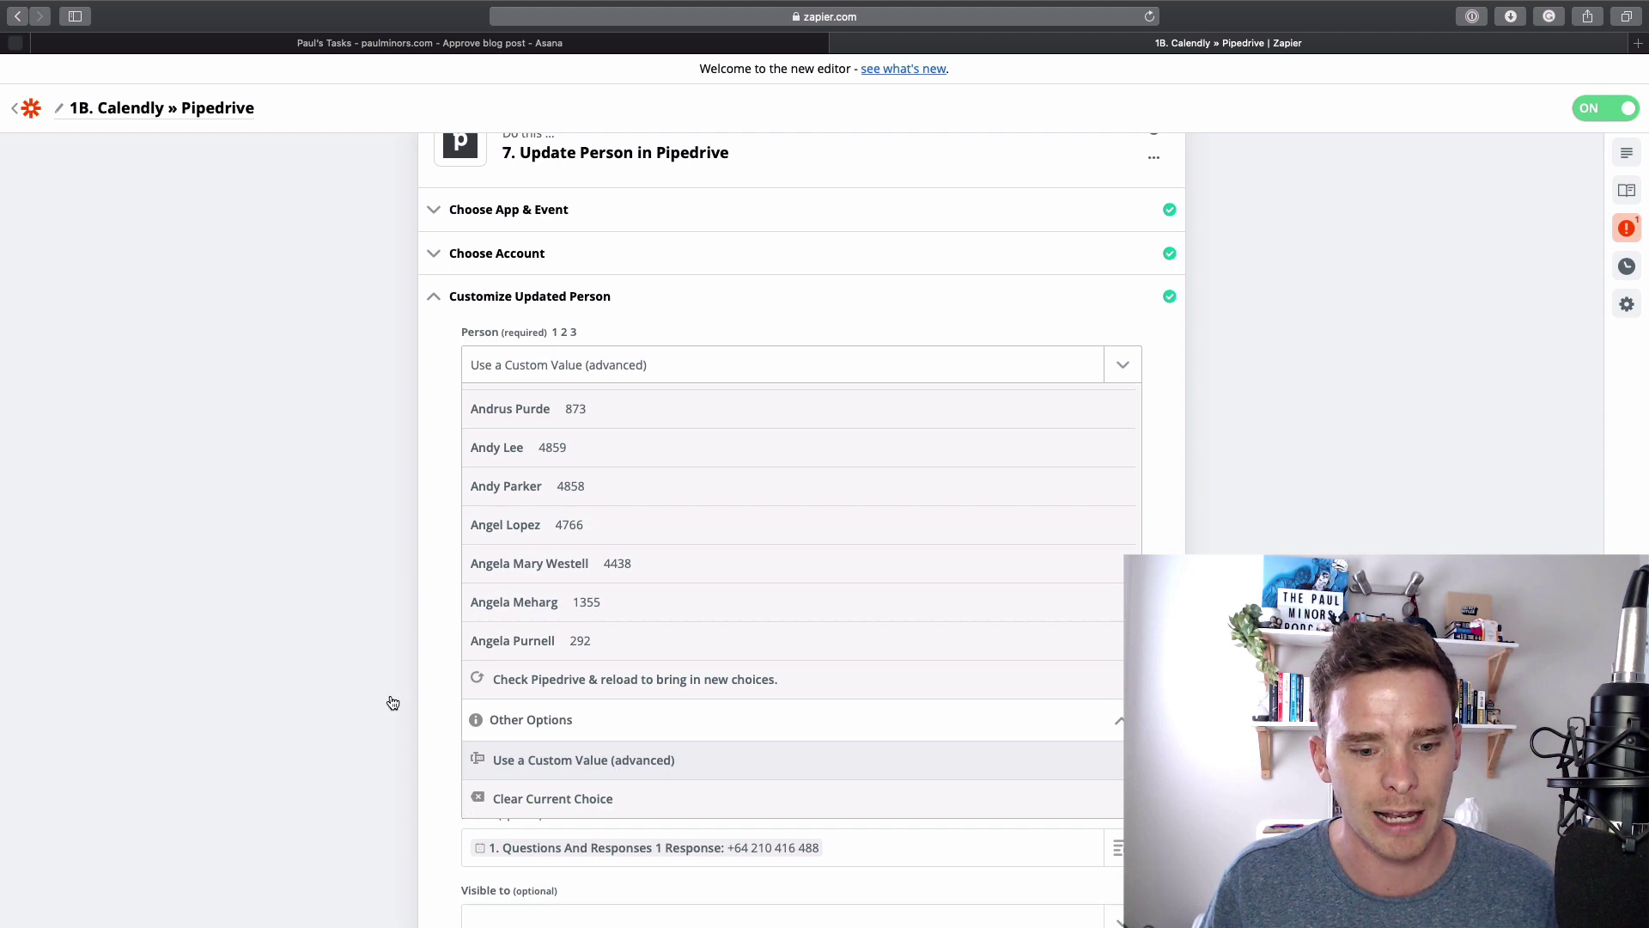
- Dismiss the Pipedrive people list to reveal the Person ID custom value holding step 6's ID 1370
click(393, 703)
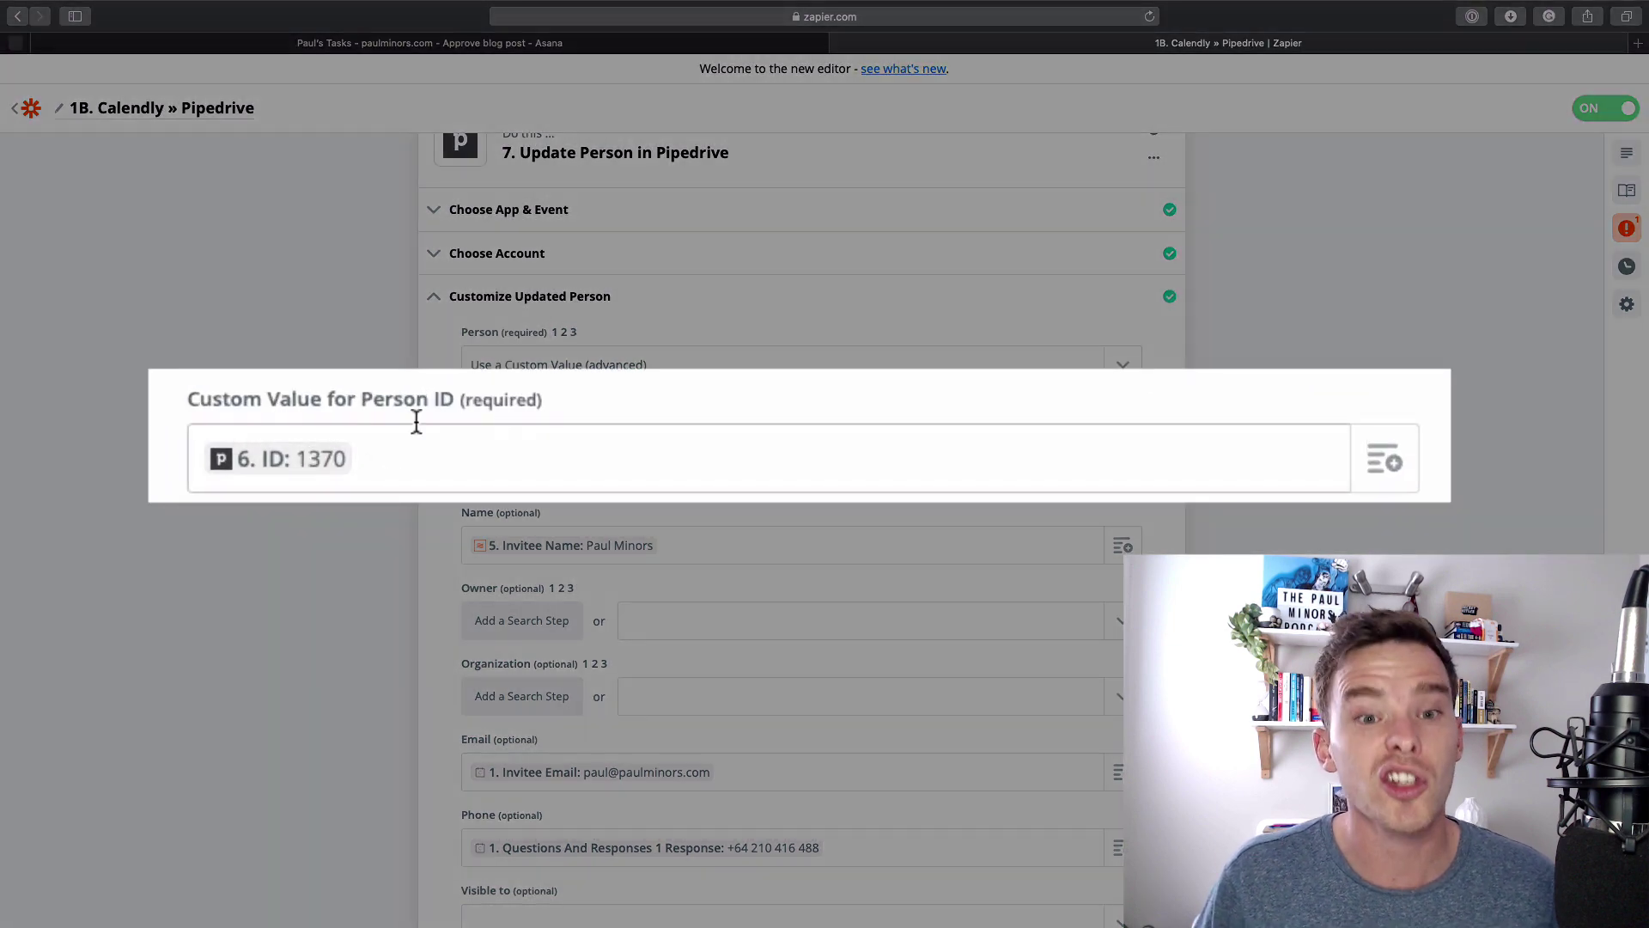
click(559, 452)
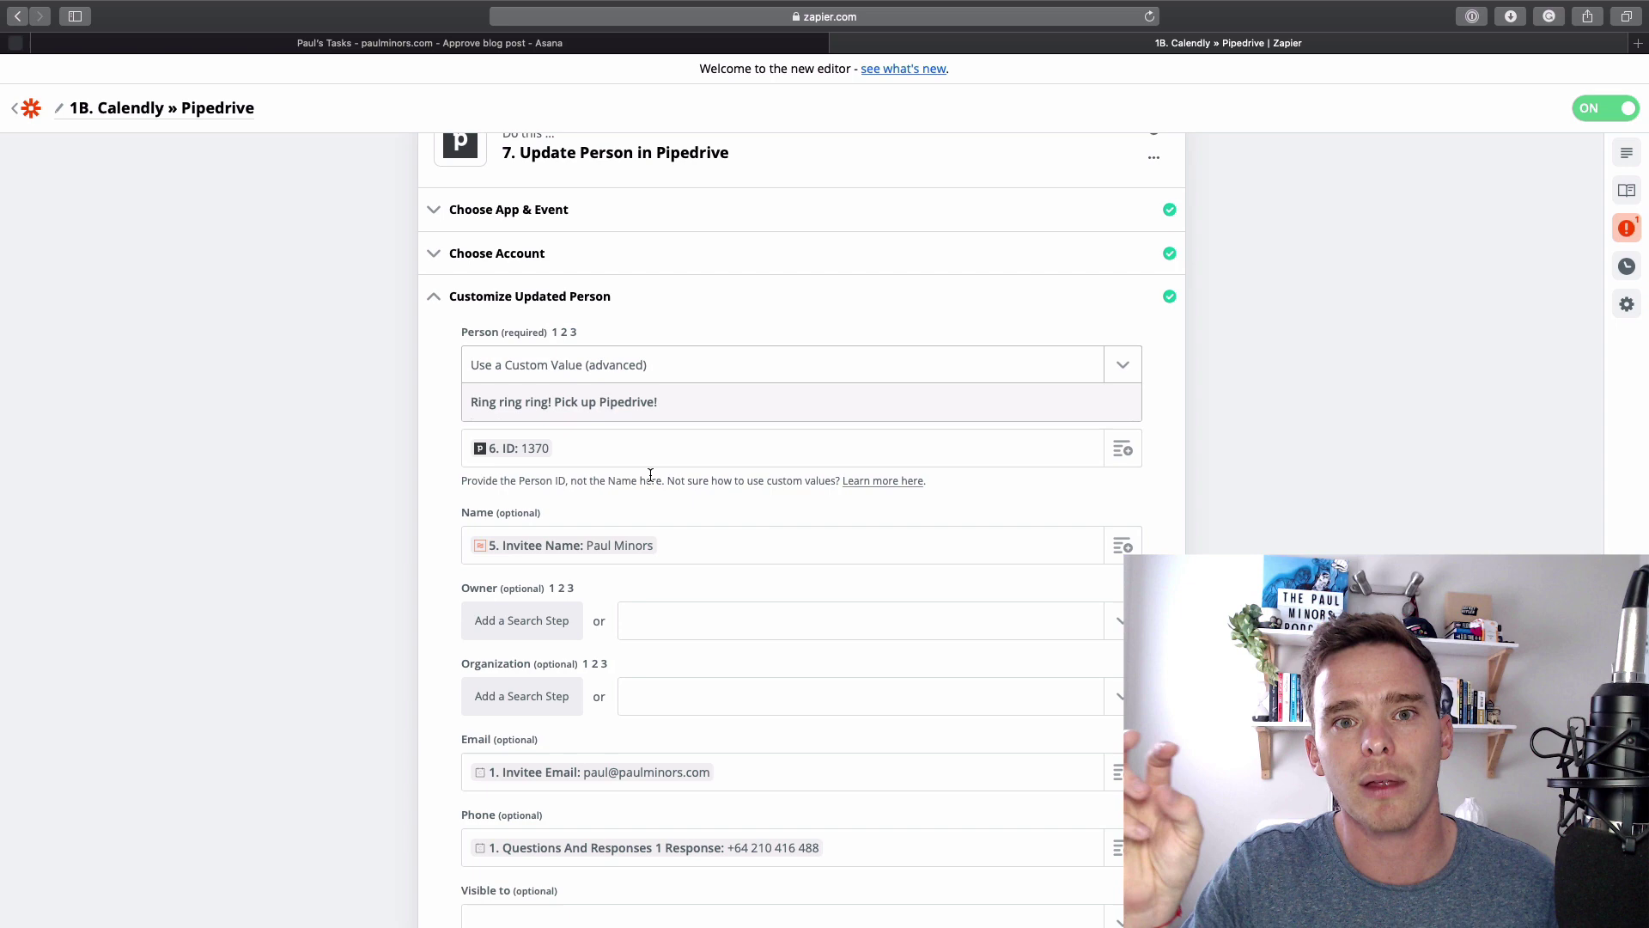
click(1200, 427)
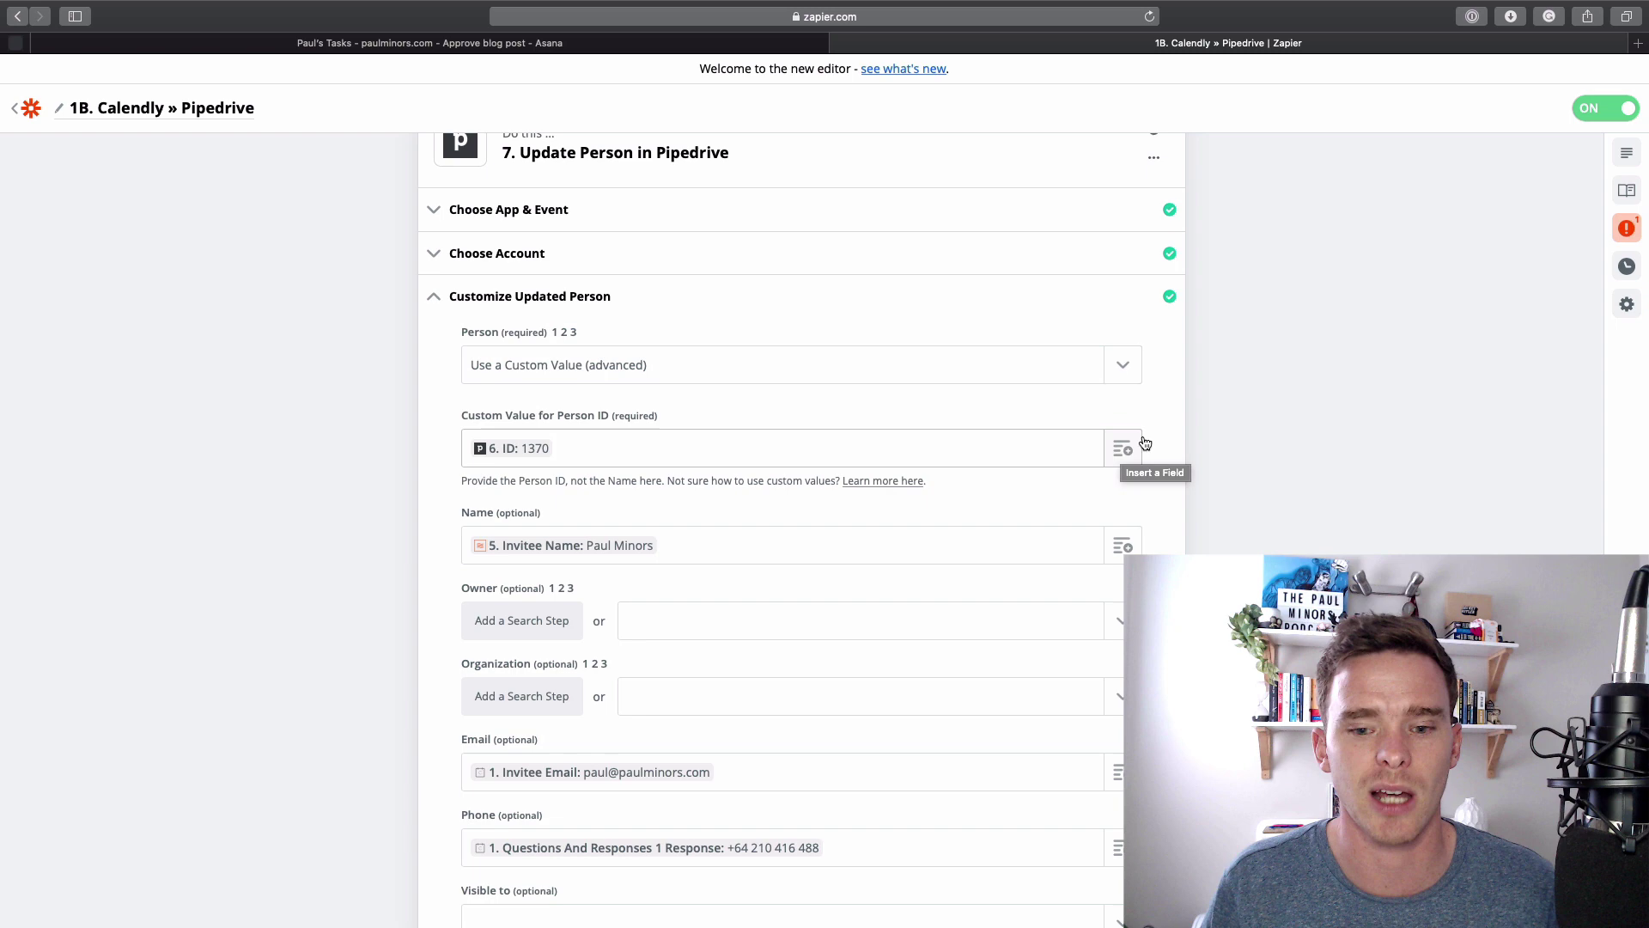
- Map the Person ID custom value to the ID from step 6 Find or Create Person
click(1126, 446)
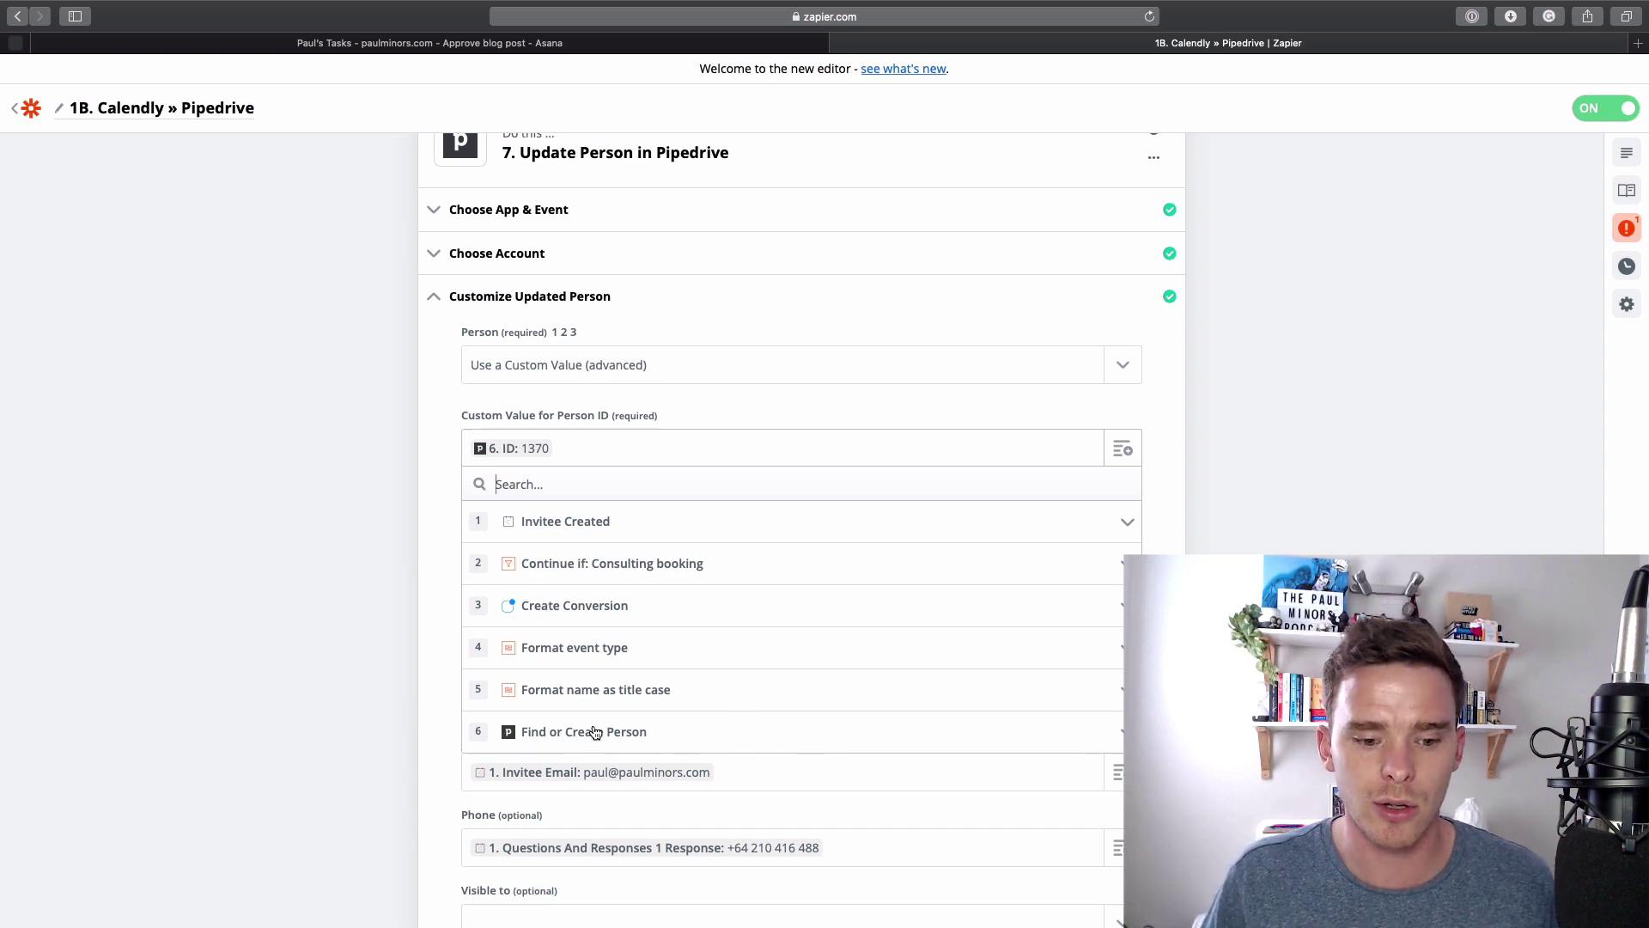
click(893, 741)
scroll(699, 667, down, 5)
scroll(699, 666, up, 2)
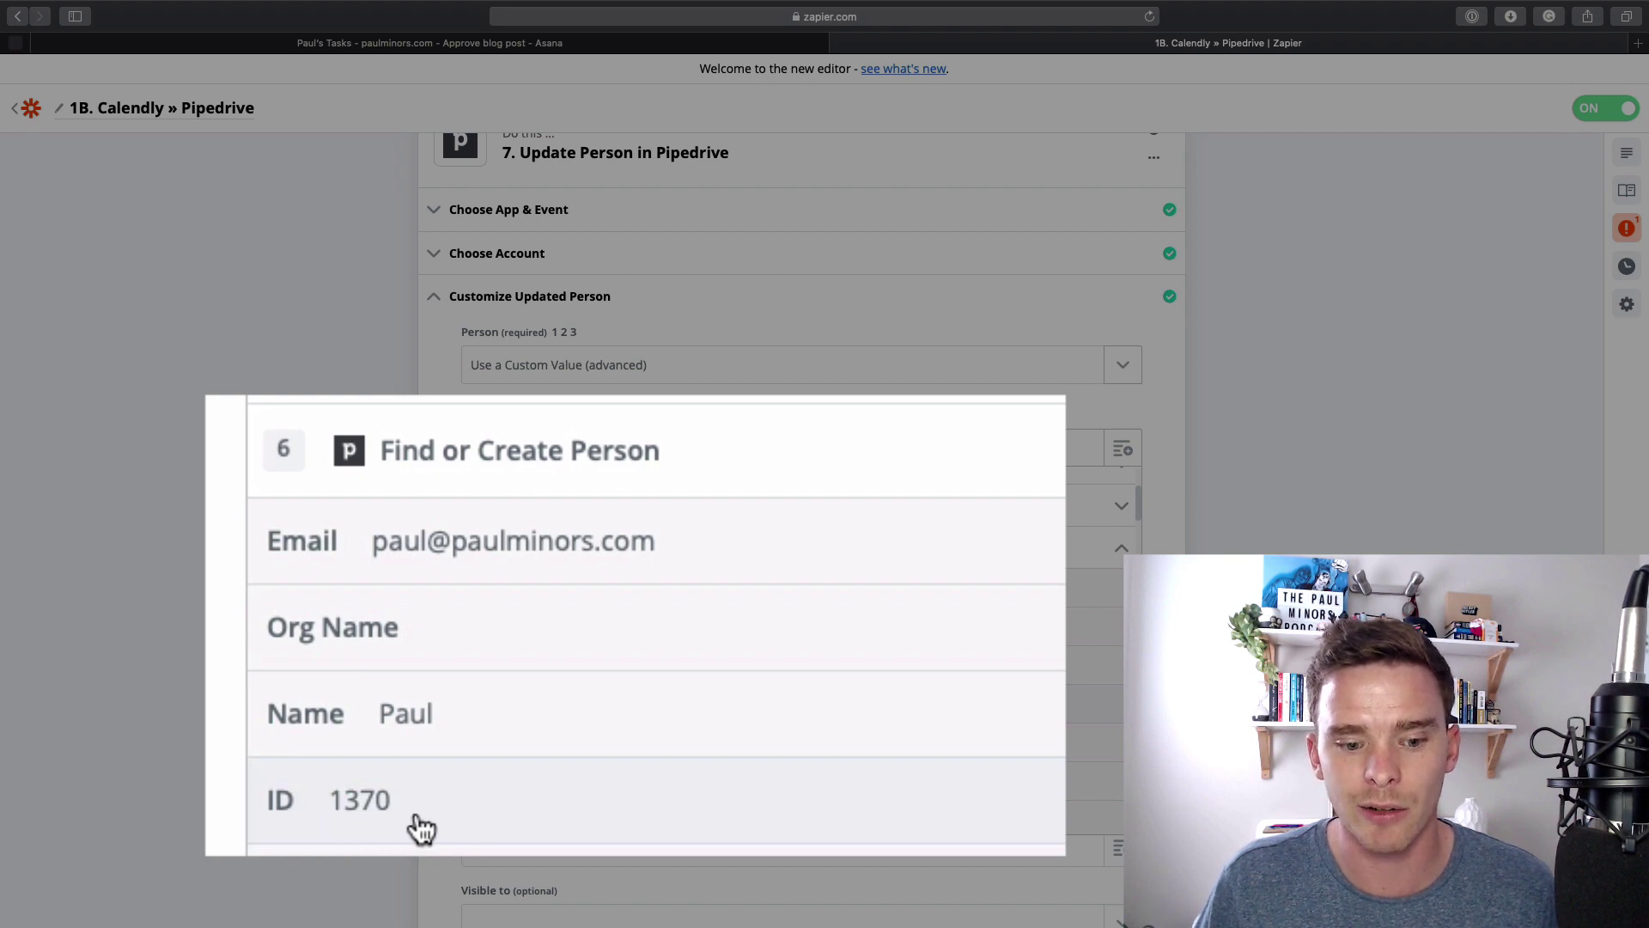
click(572, 467)
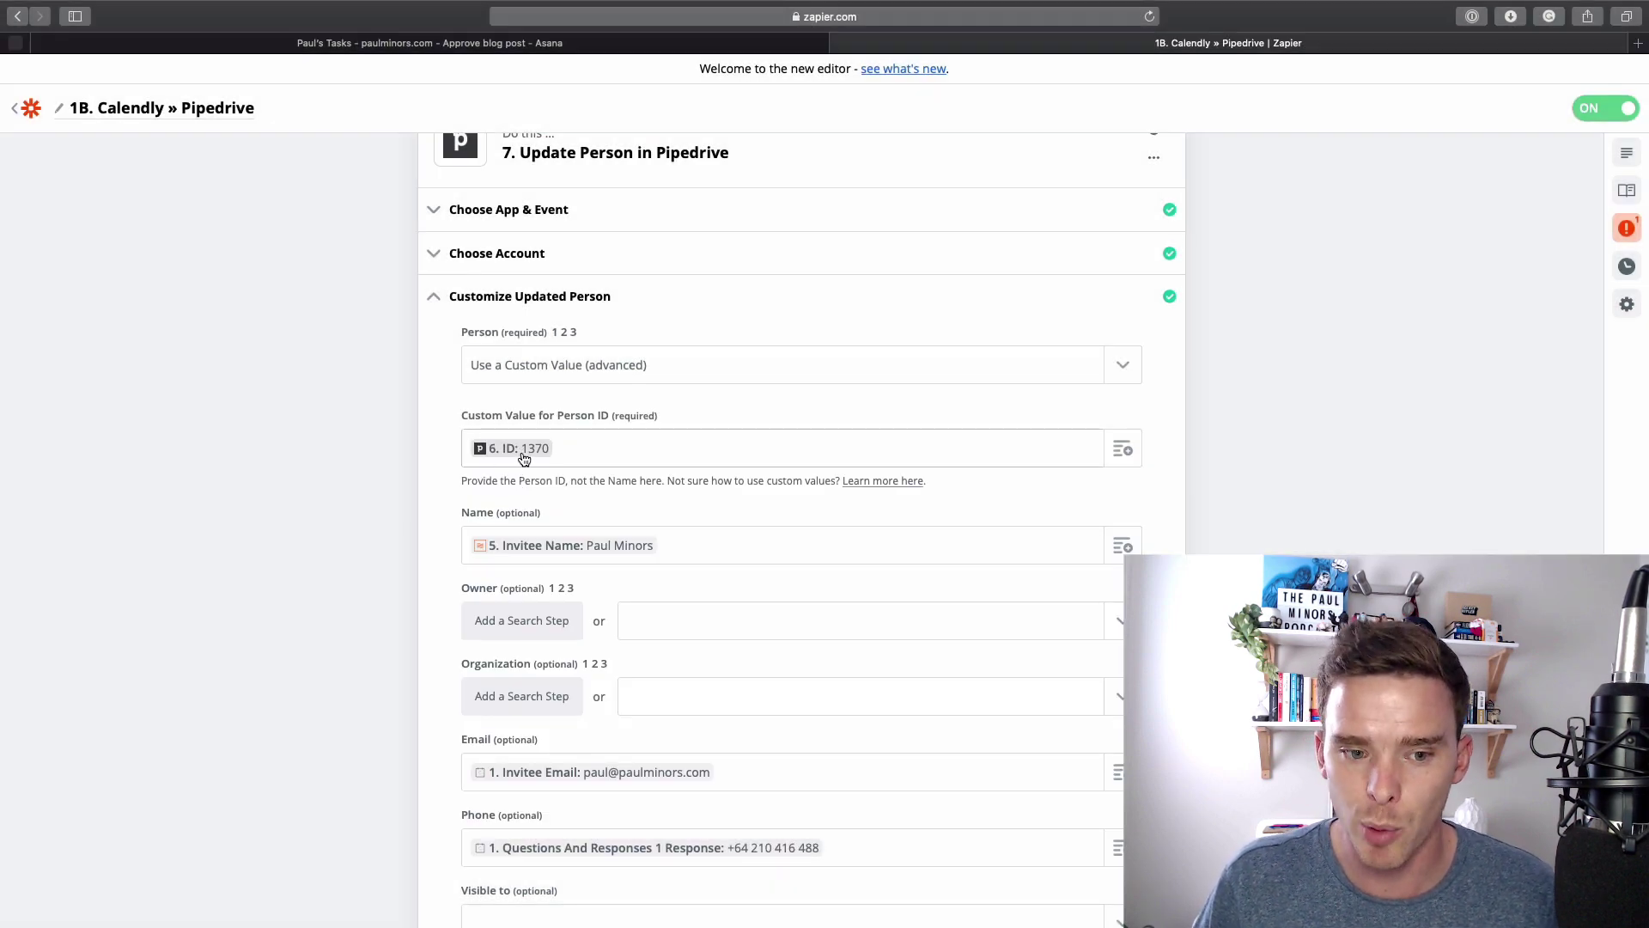
scroll(524, 458, up, 2)
- Collapse and re-expand step 7's person settings, showing Person ID mapped to step 6's ID
click(433, 372)
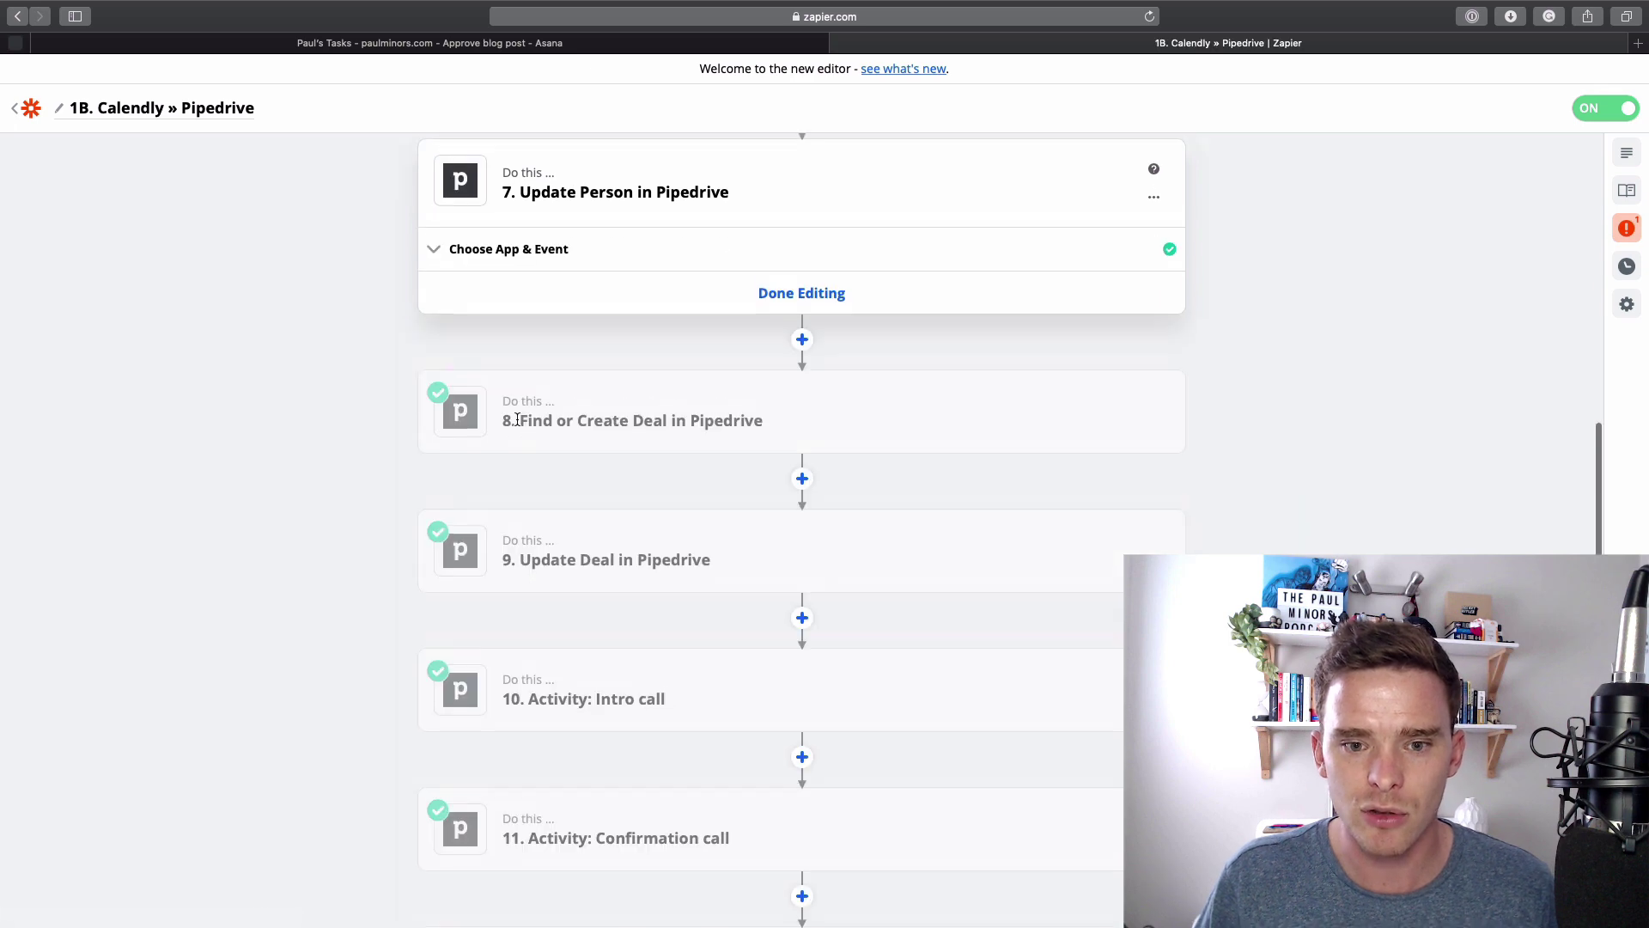
scroll(517, 419, up, 10)
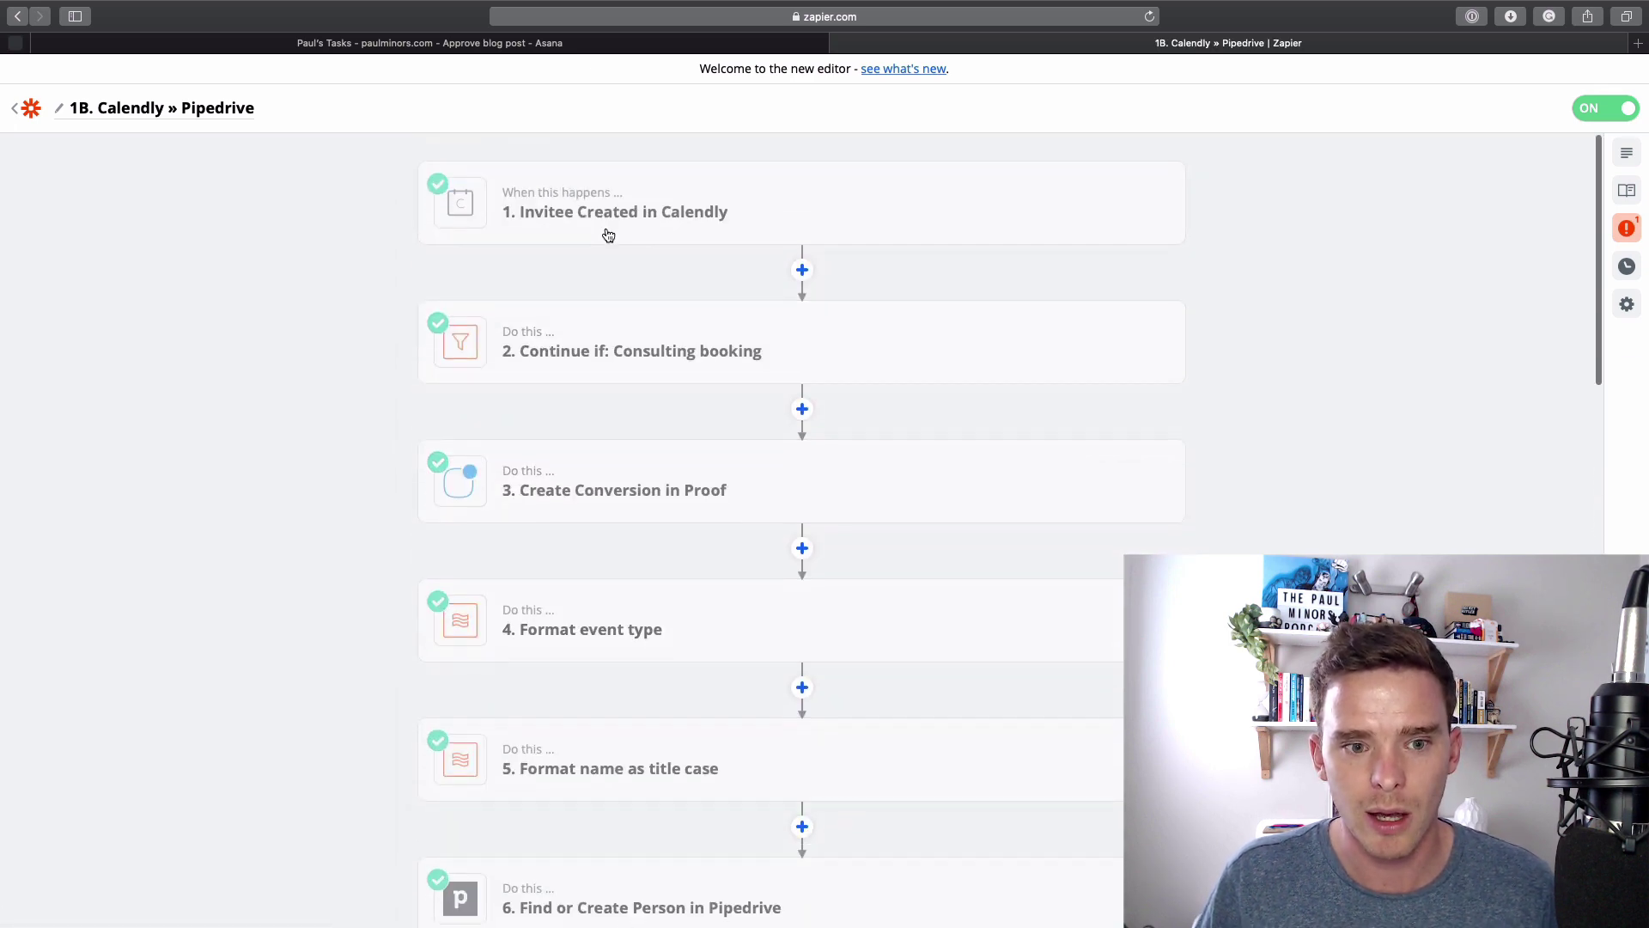
scroll(674, 361, down, 5)
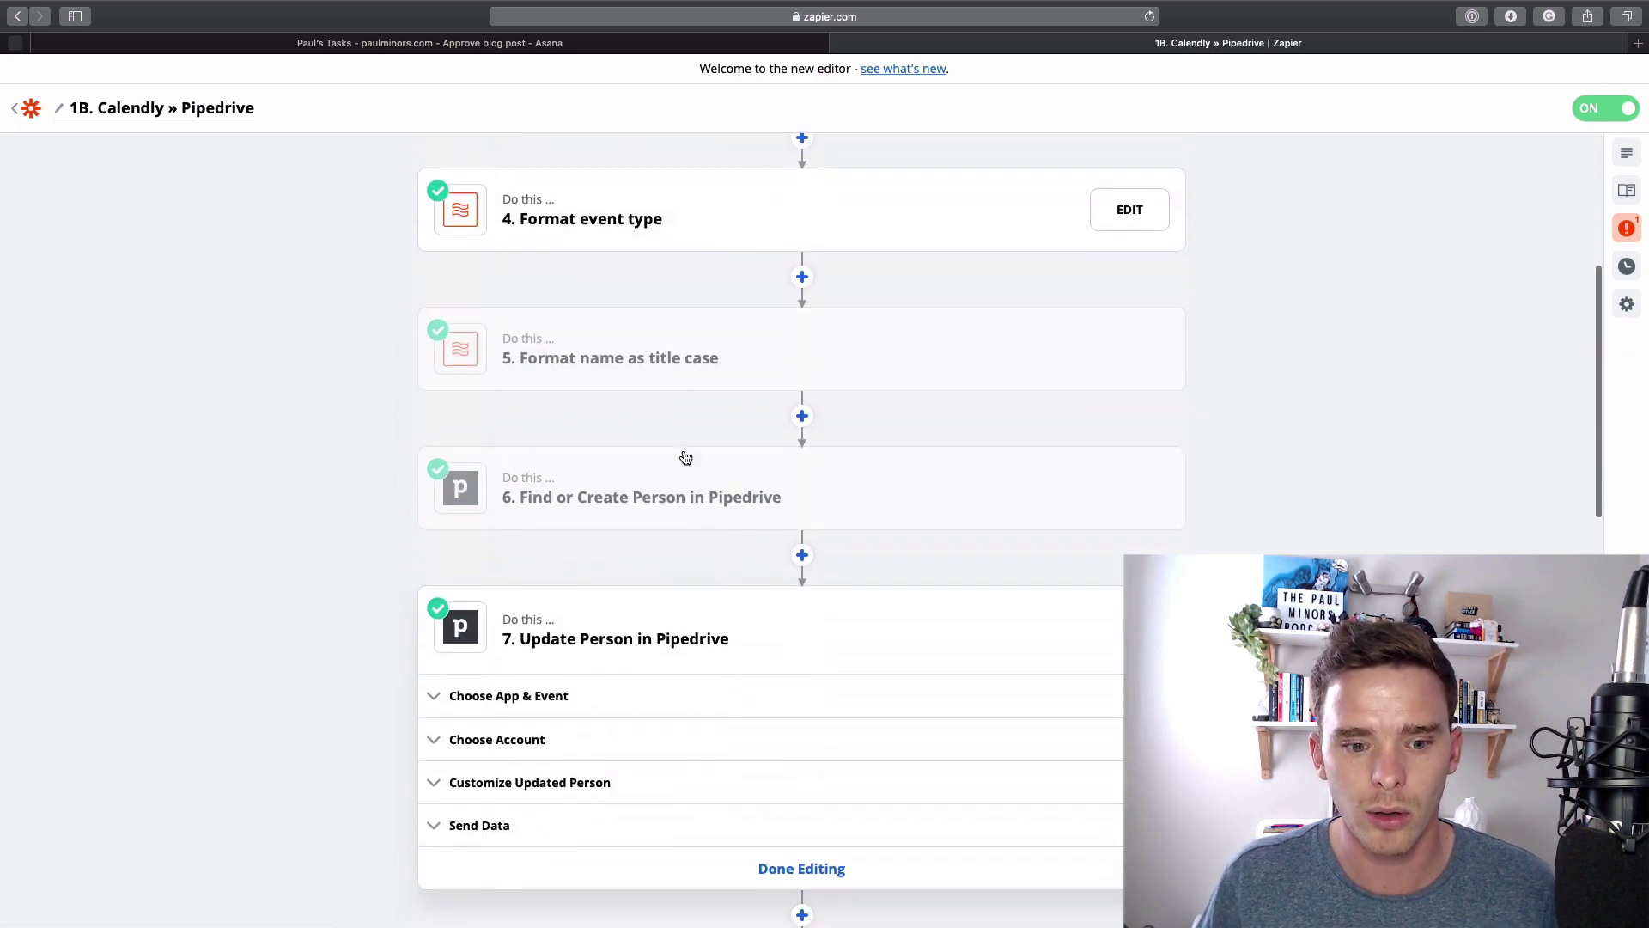
scroll(686, 458, down, 3)
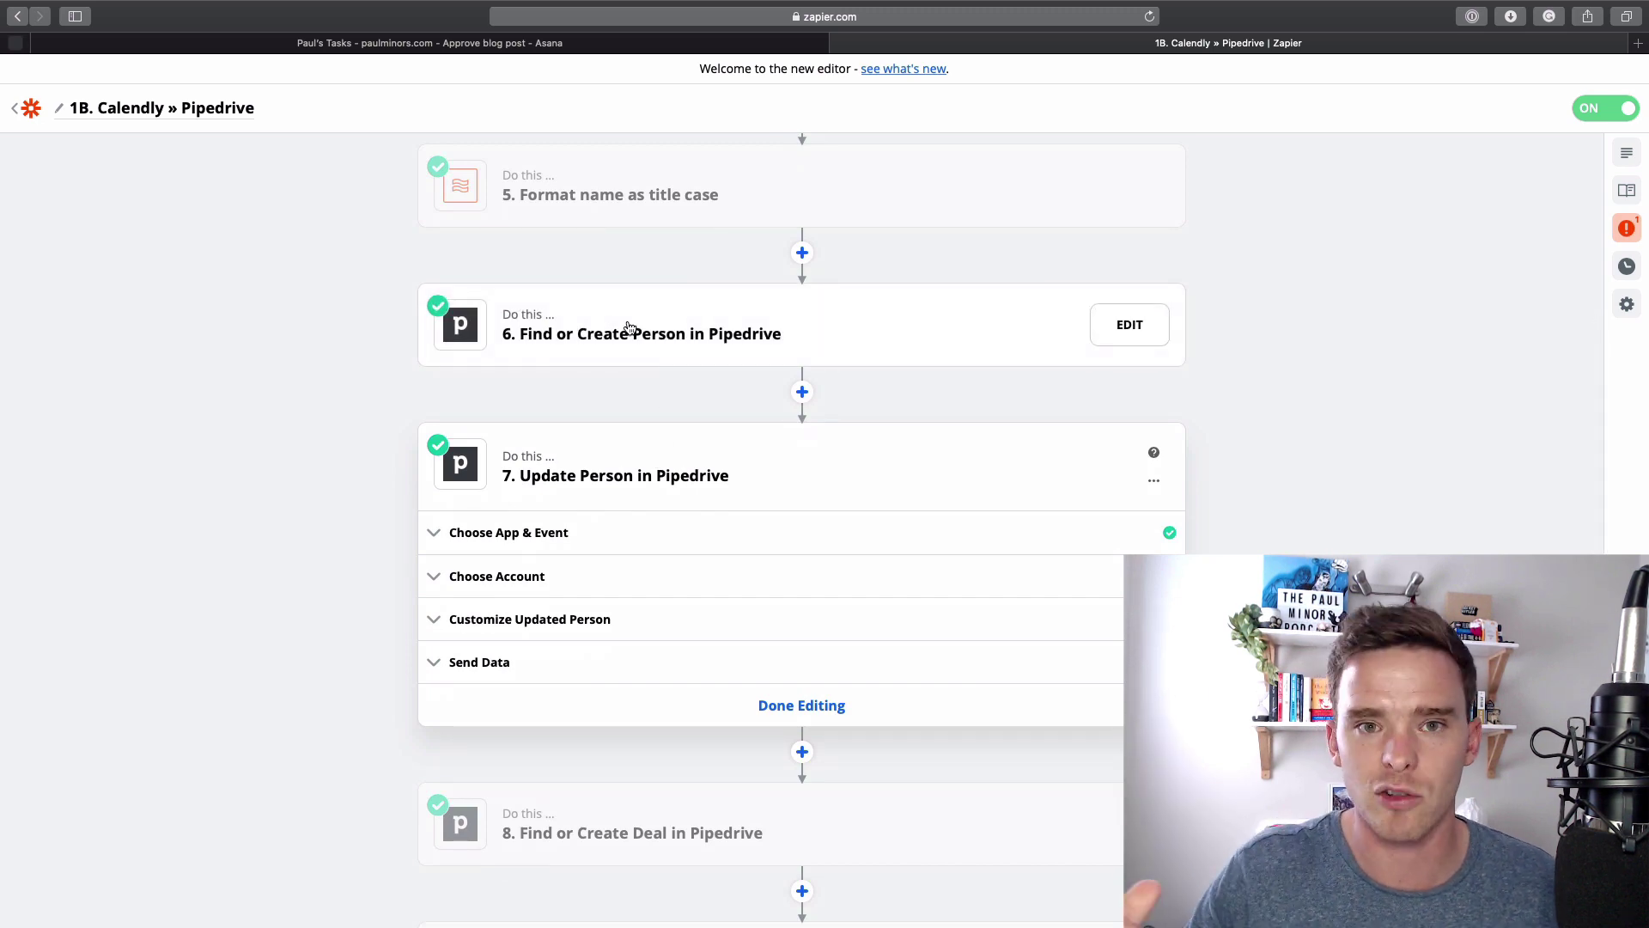
click(619, 618)
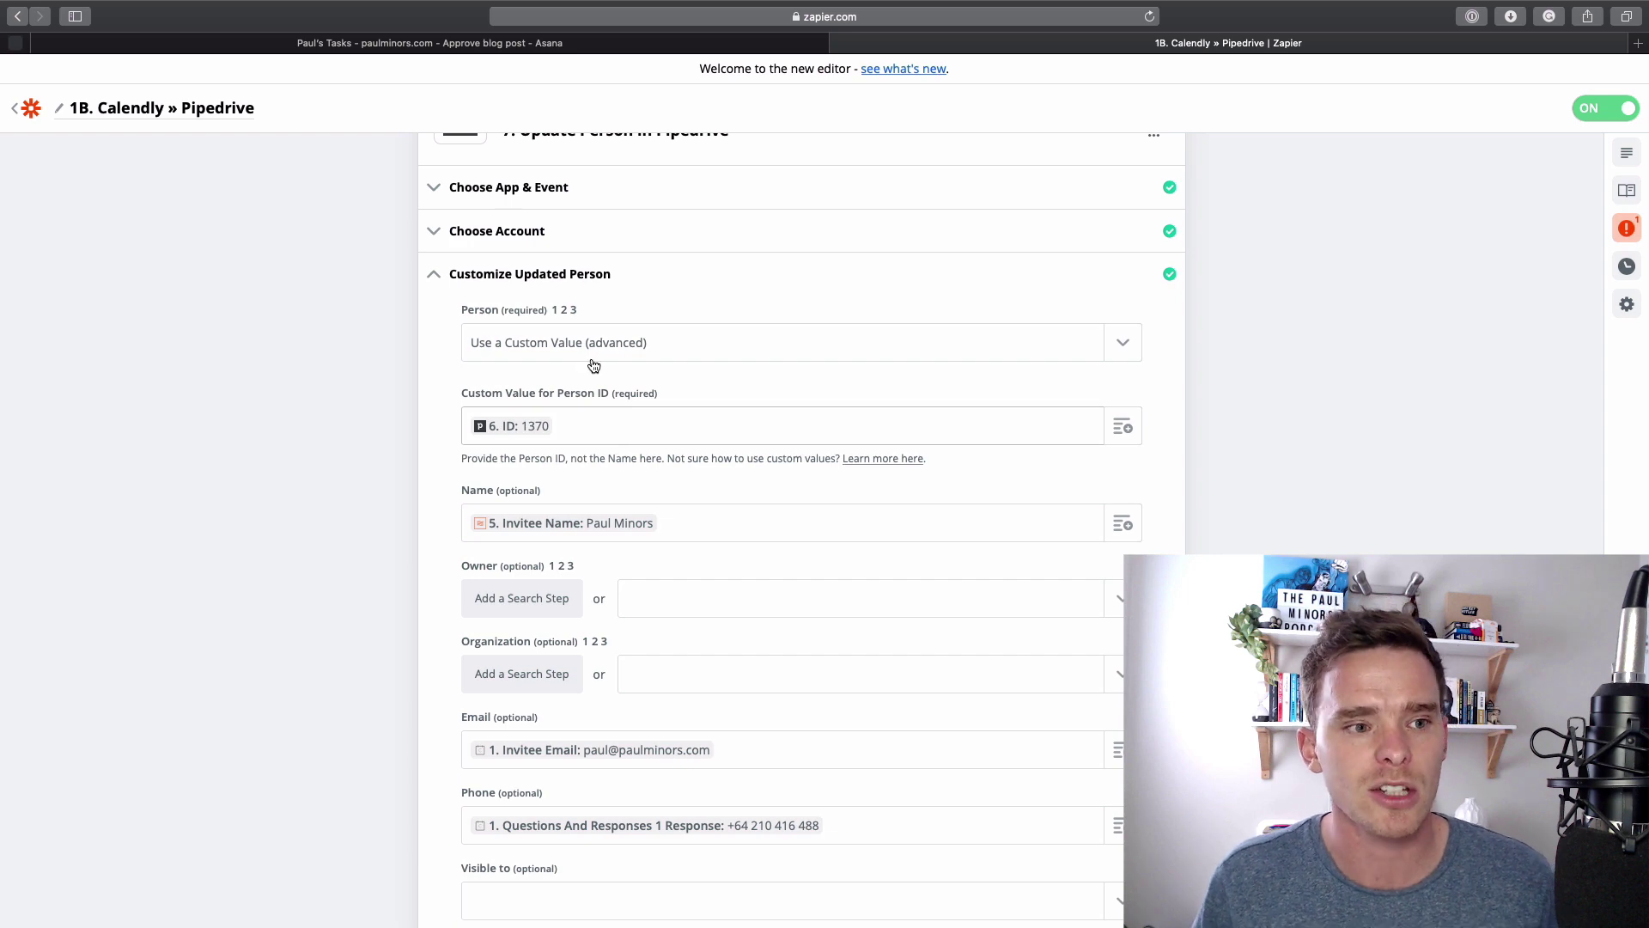
- Return to My Zaps and open '5. Pipedrive Deal Won » Asana tasks', reviewing its Asana steps
click(33, 110)
scroll(1004, 306, down, 2)
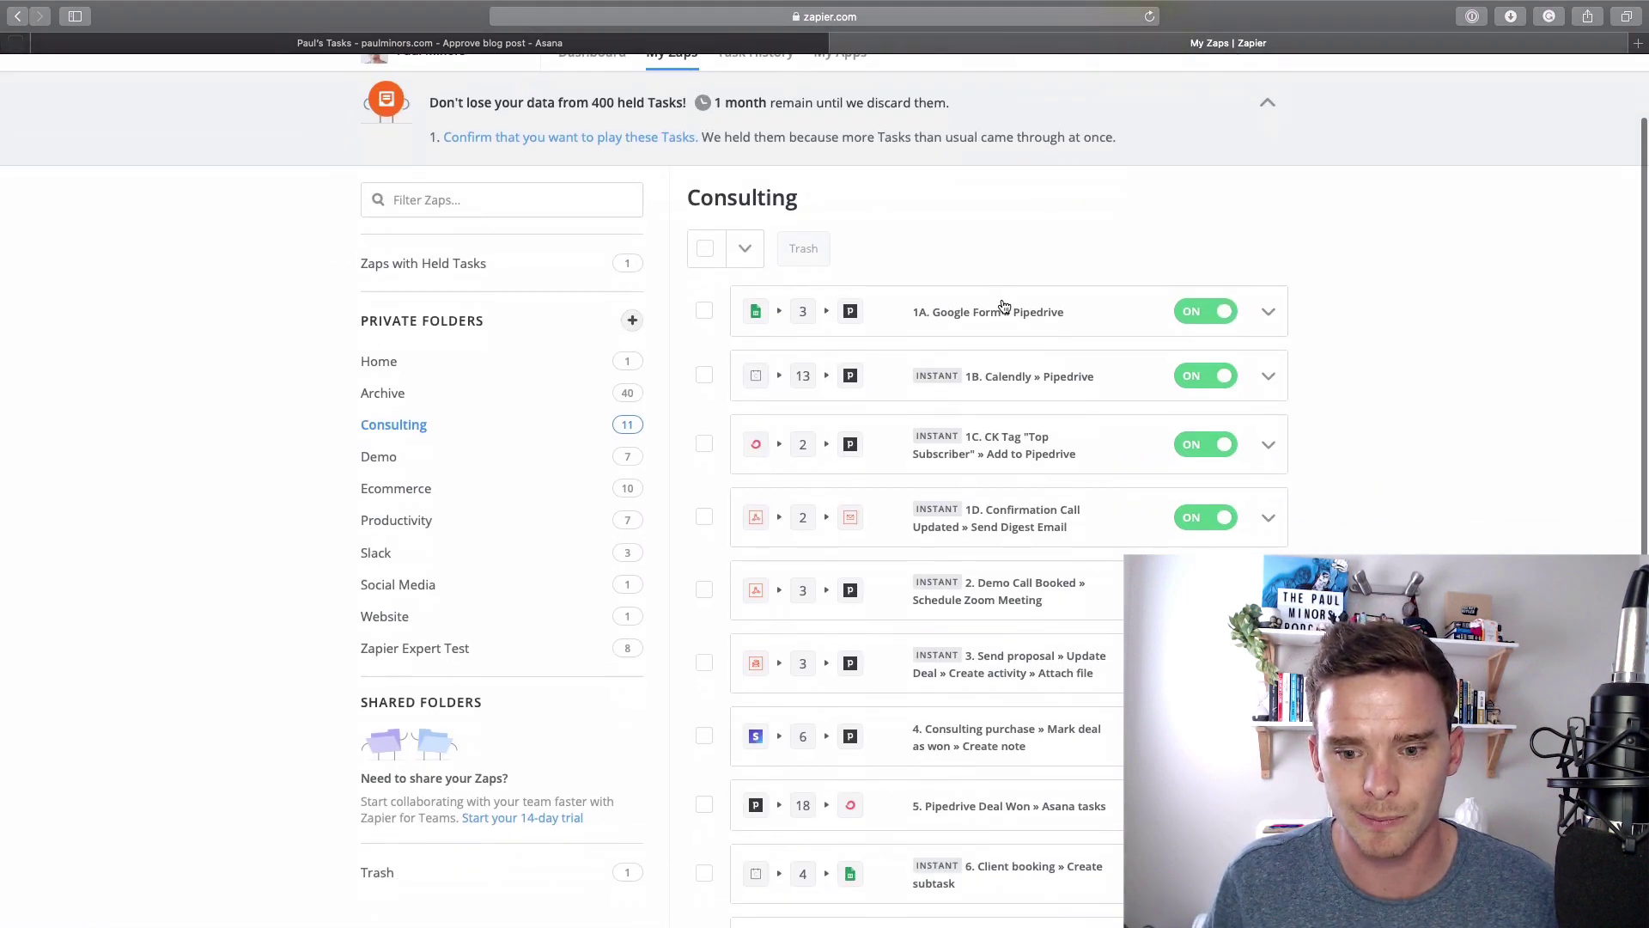
scroll(1004, 306, down, 6)
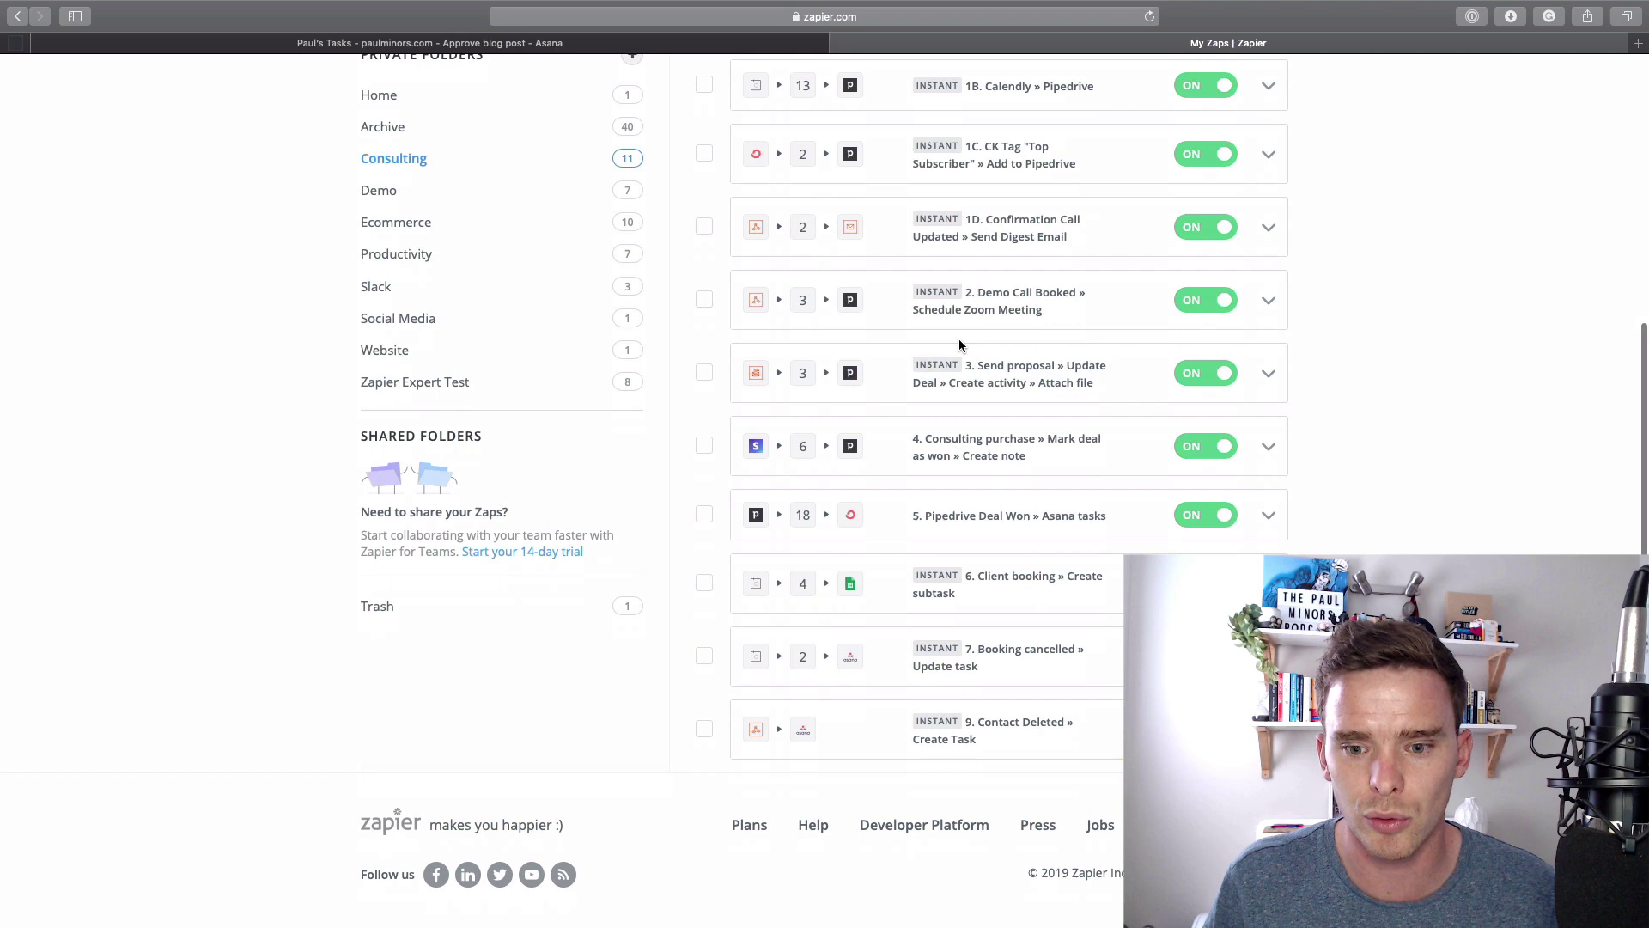
click(915, 519)
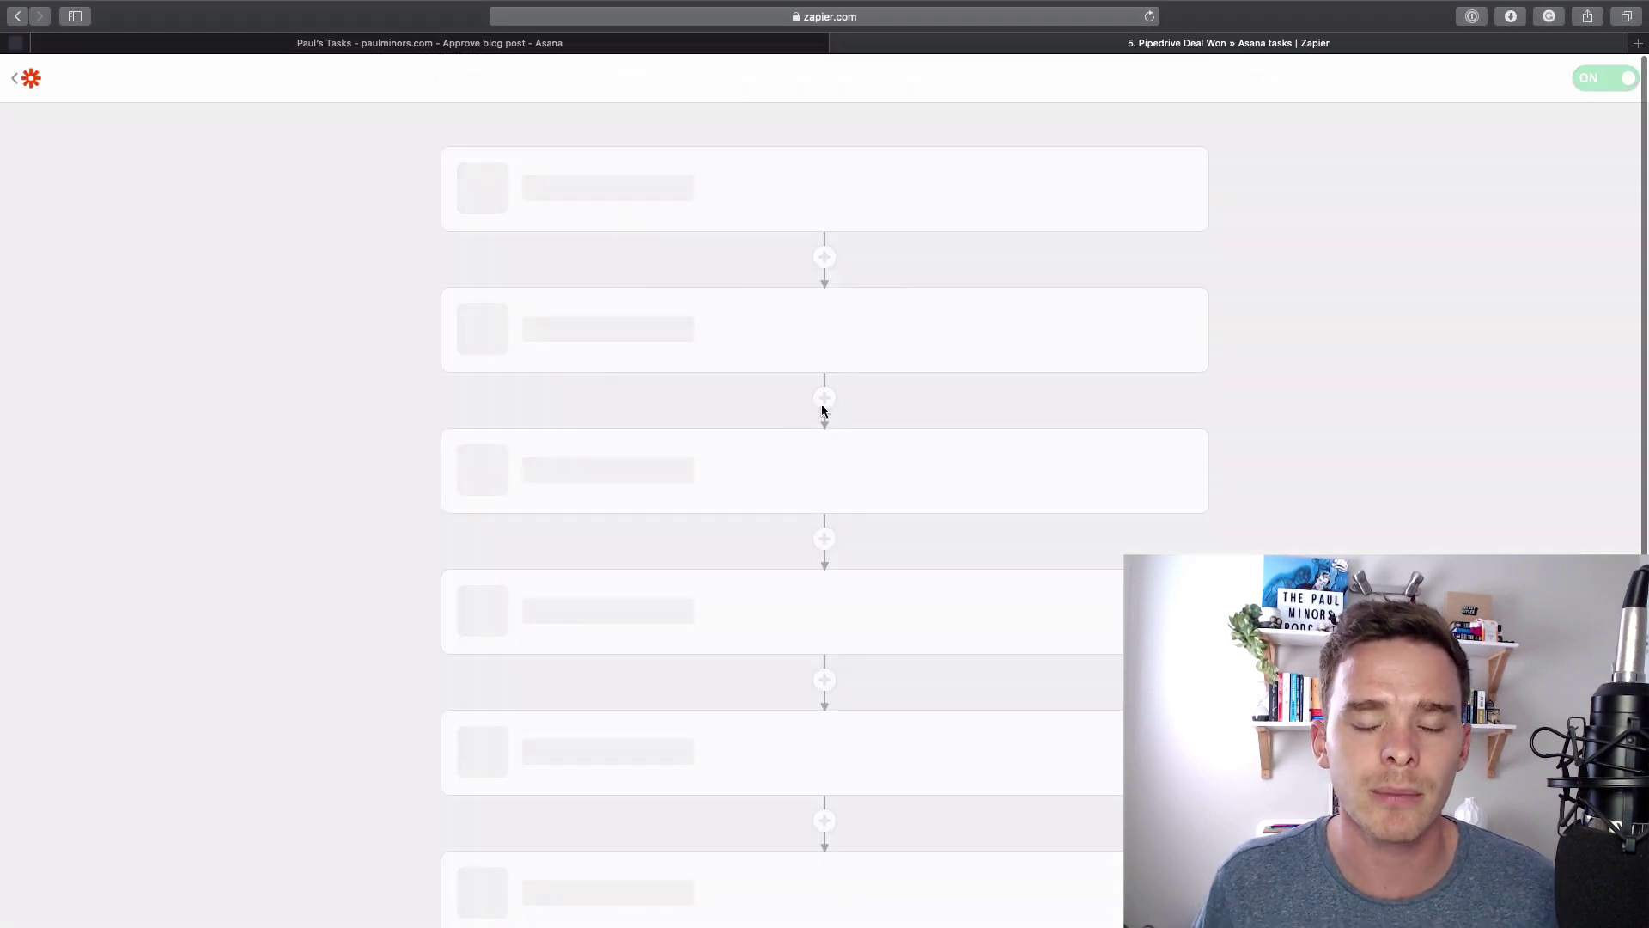
scroll(805, 418, down, 3)
scroll(805, 418, down, 10)
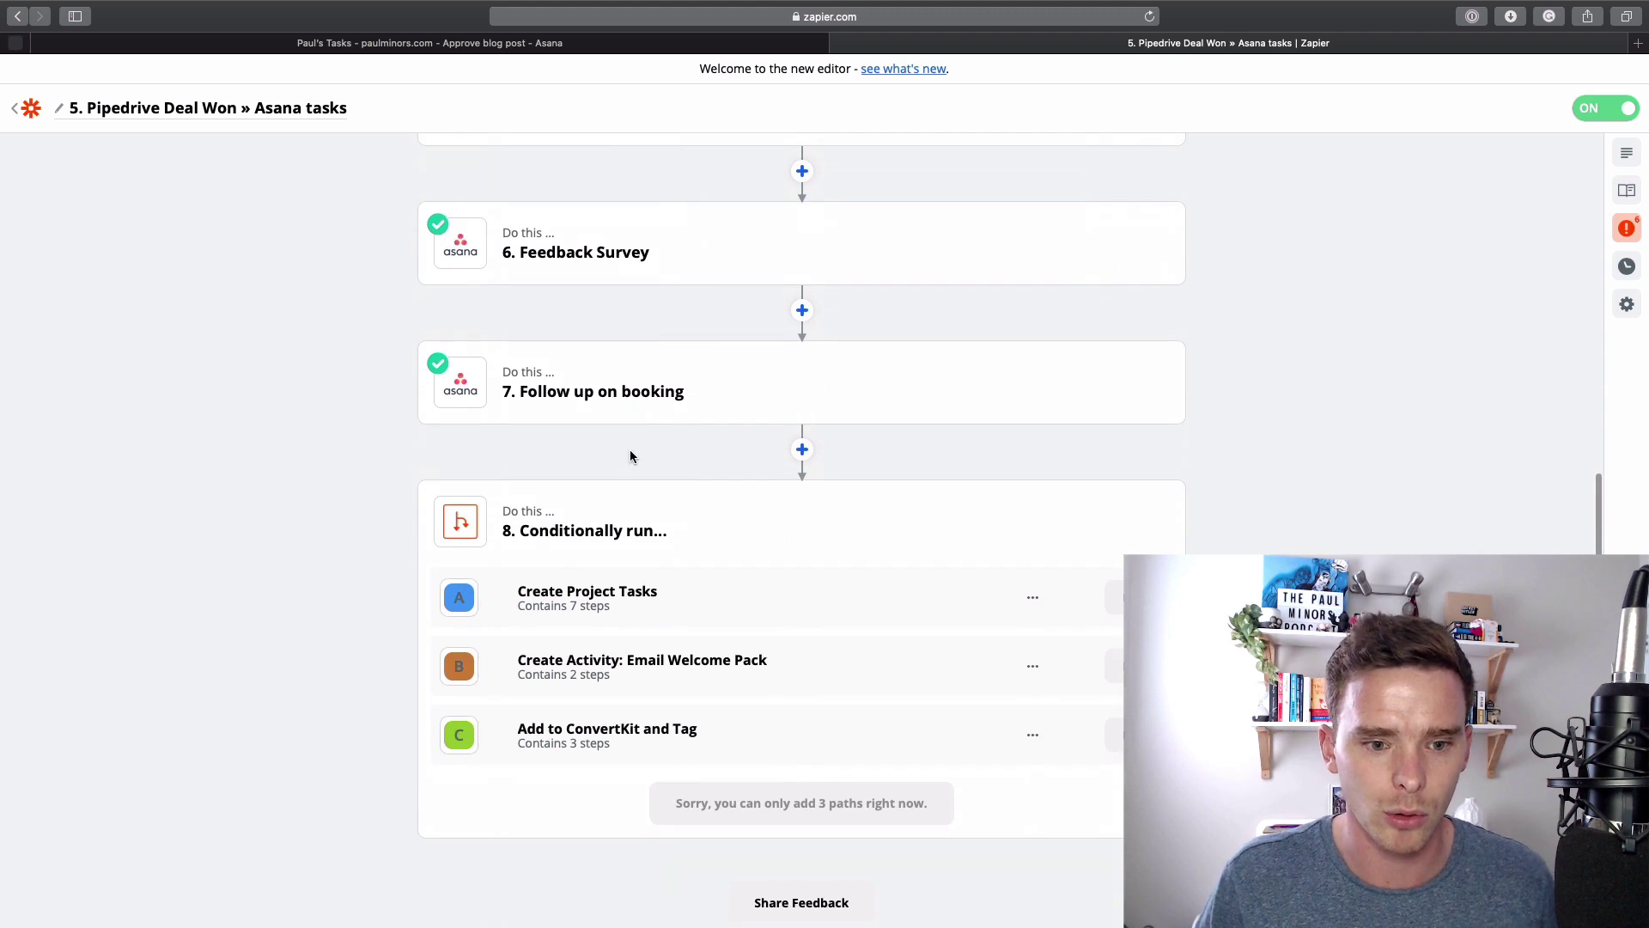
scroll(784, 525, up, 8)
scroll(782, 446, up, 6)
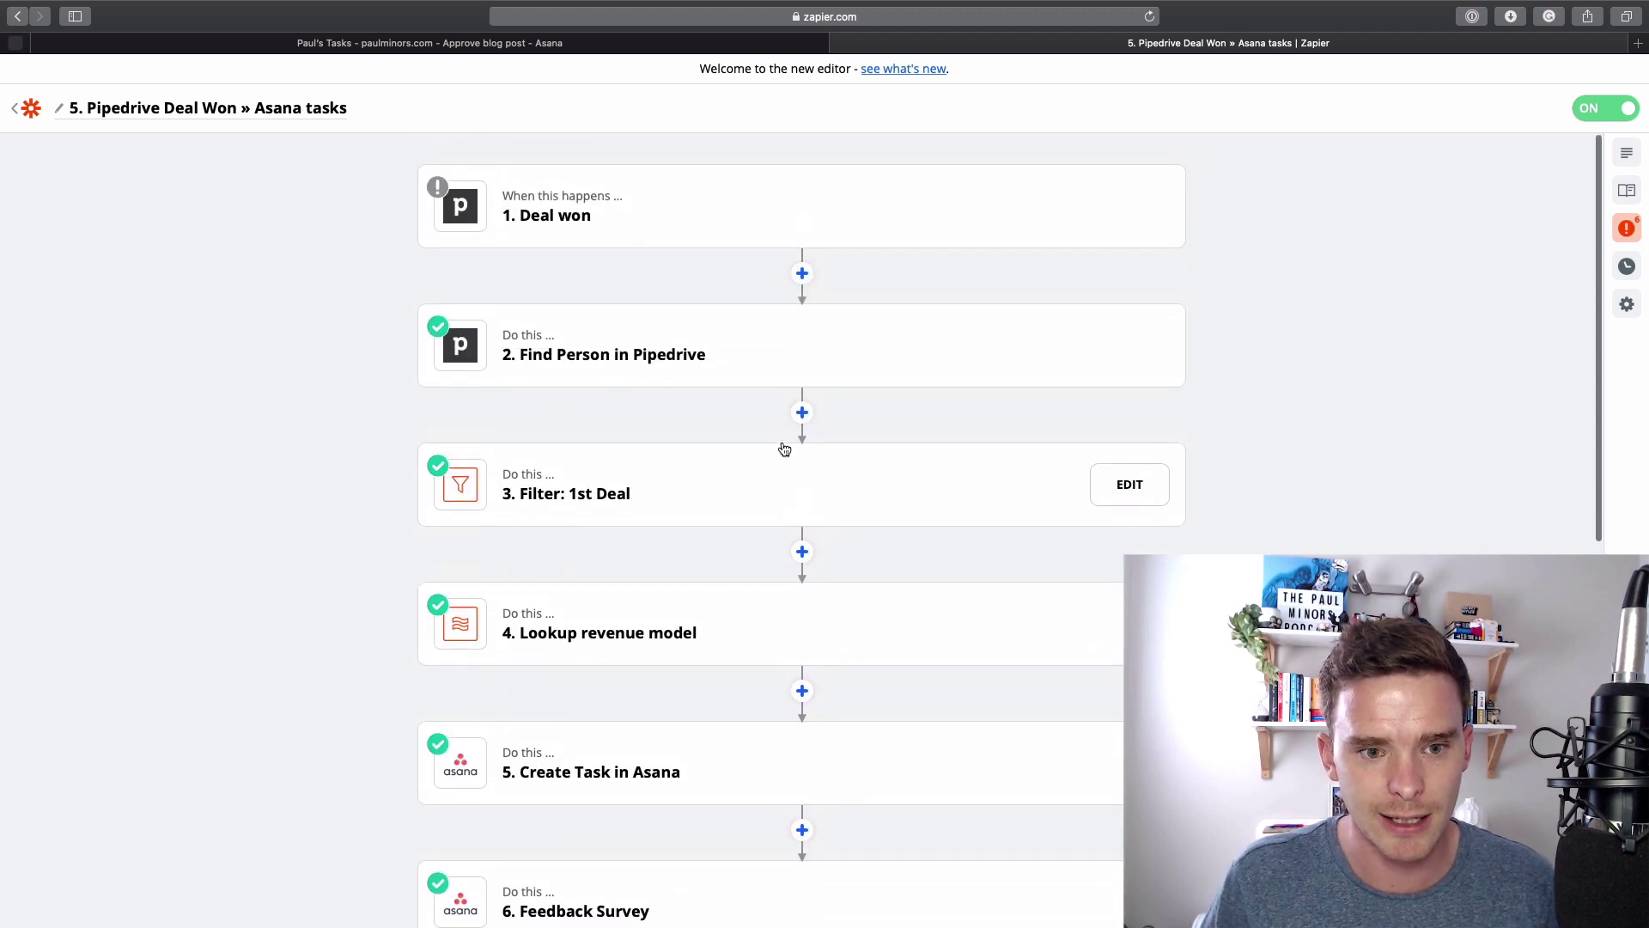
scroll(781, 449, down, 8)
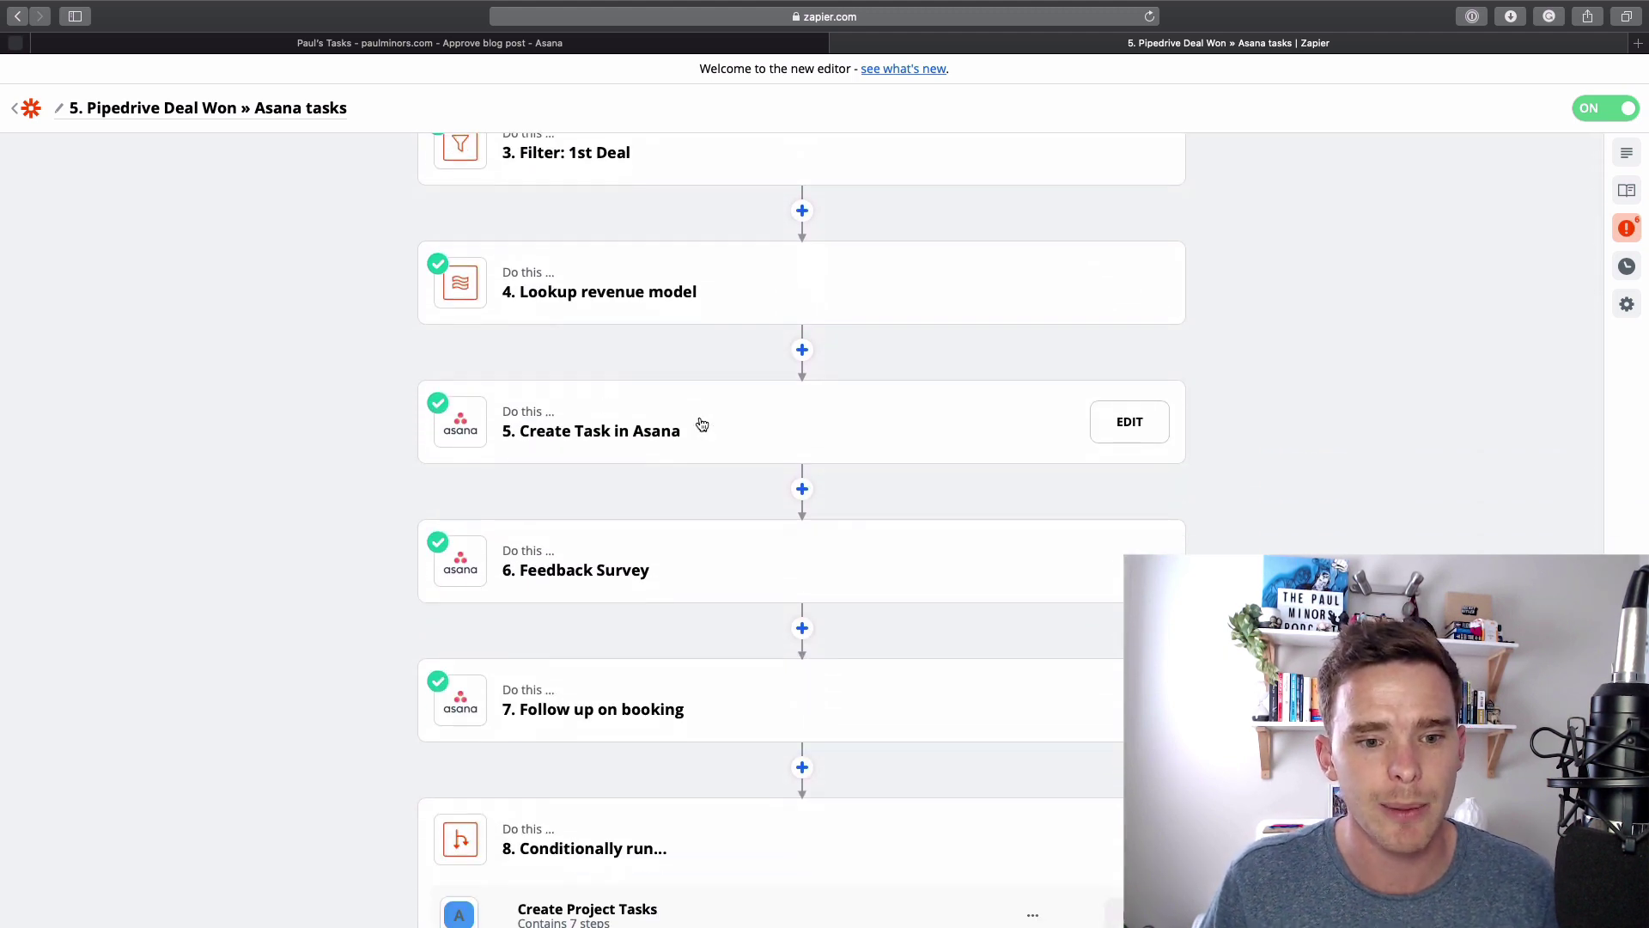
scroll(676, 447, down, 3)
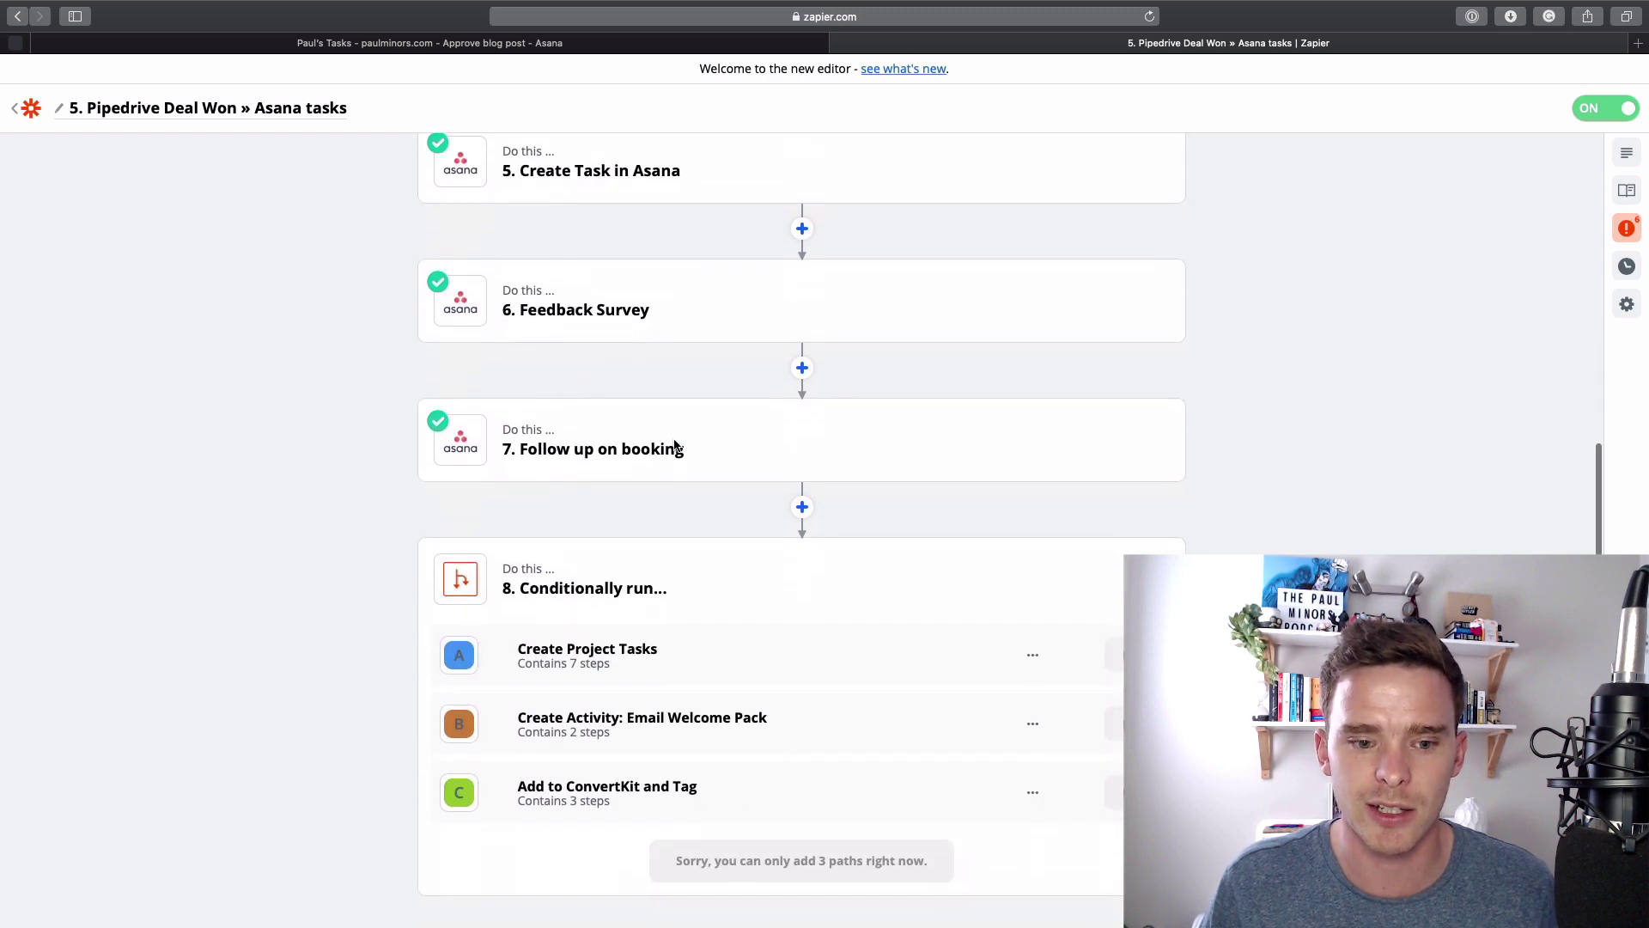
scroll(608, 364, up, 1)
scroll(610, 325, up, 1)
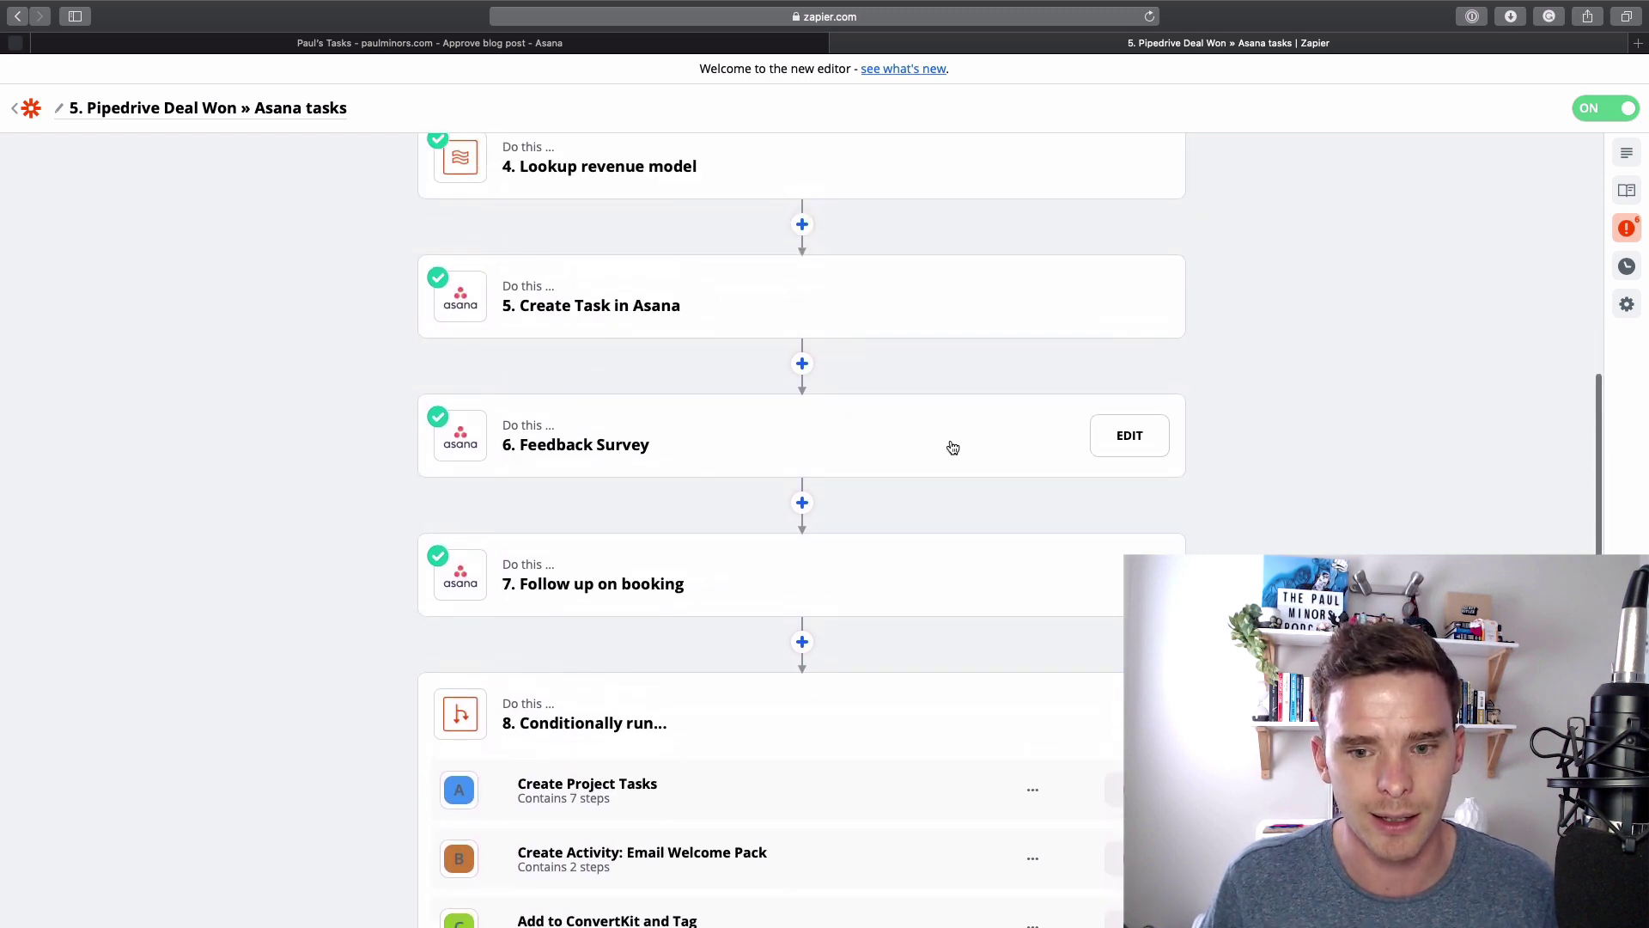
scroll(718, 502, up, 1)
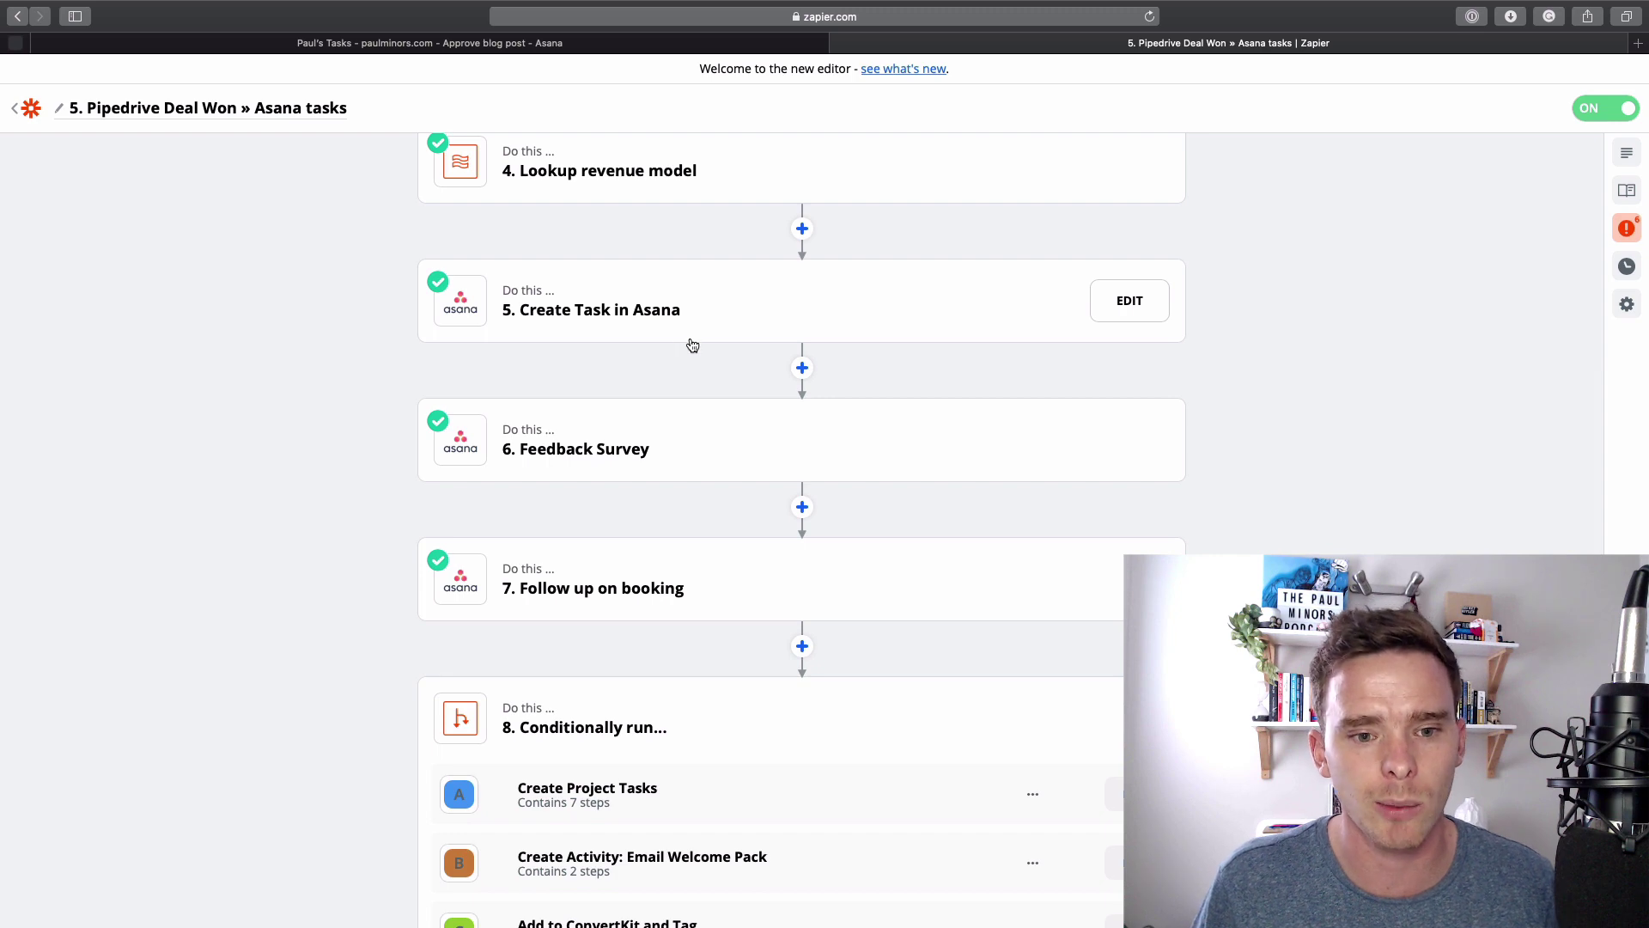
- Set step 6 Feedback Survey's Parent Task to Use a Custom Value (advanced) with 5. ID
click(1013, 442)
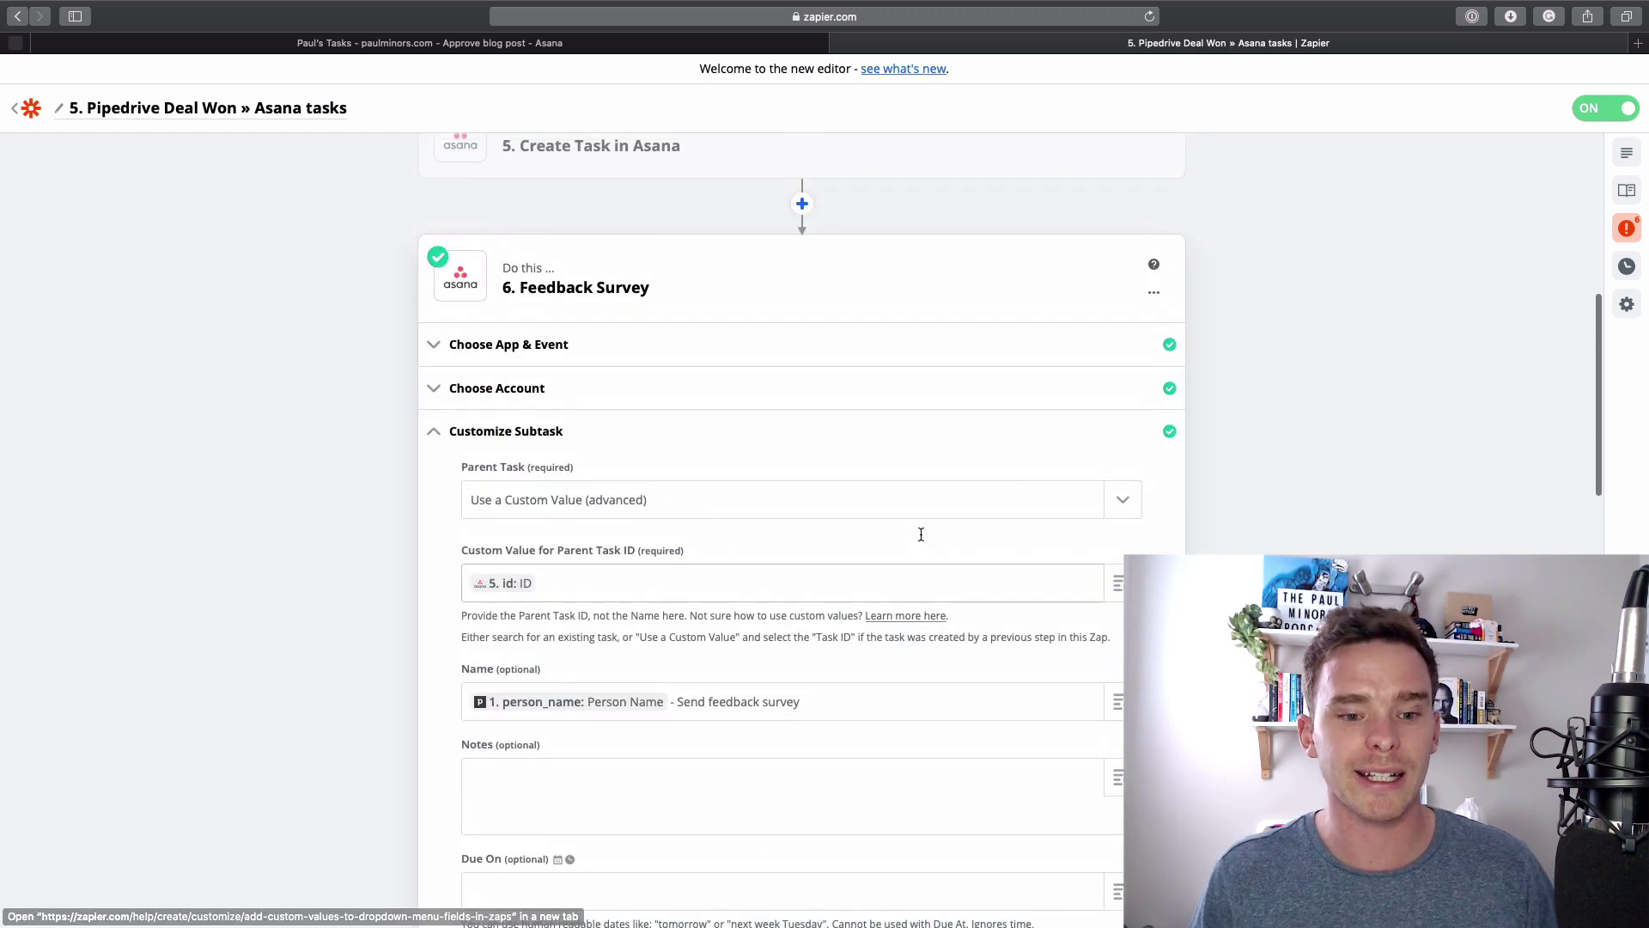
click(1128, 366)
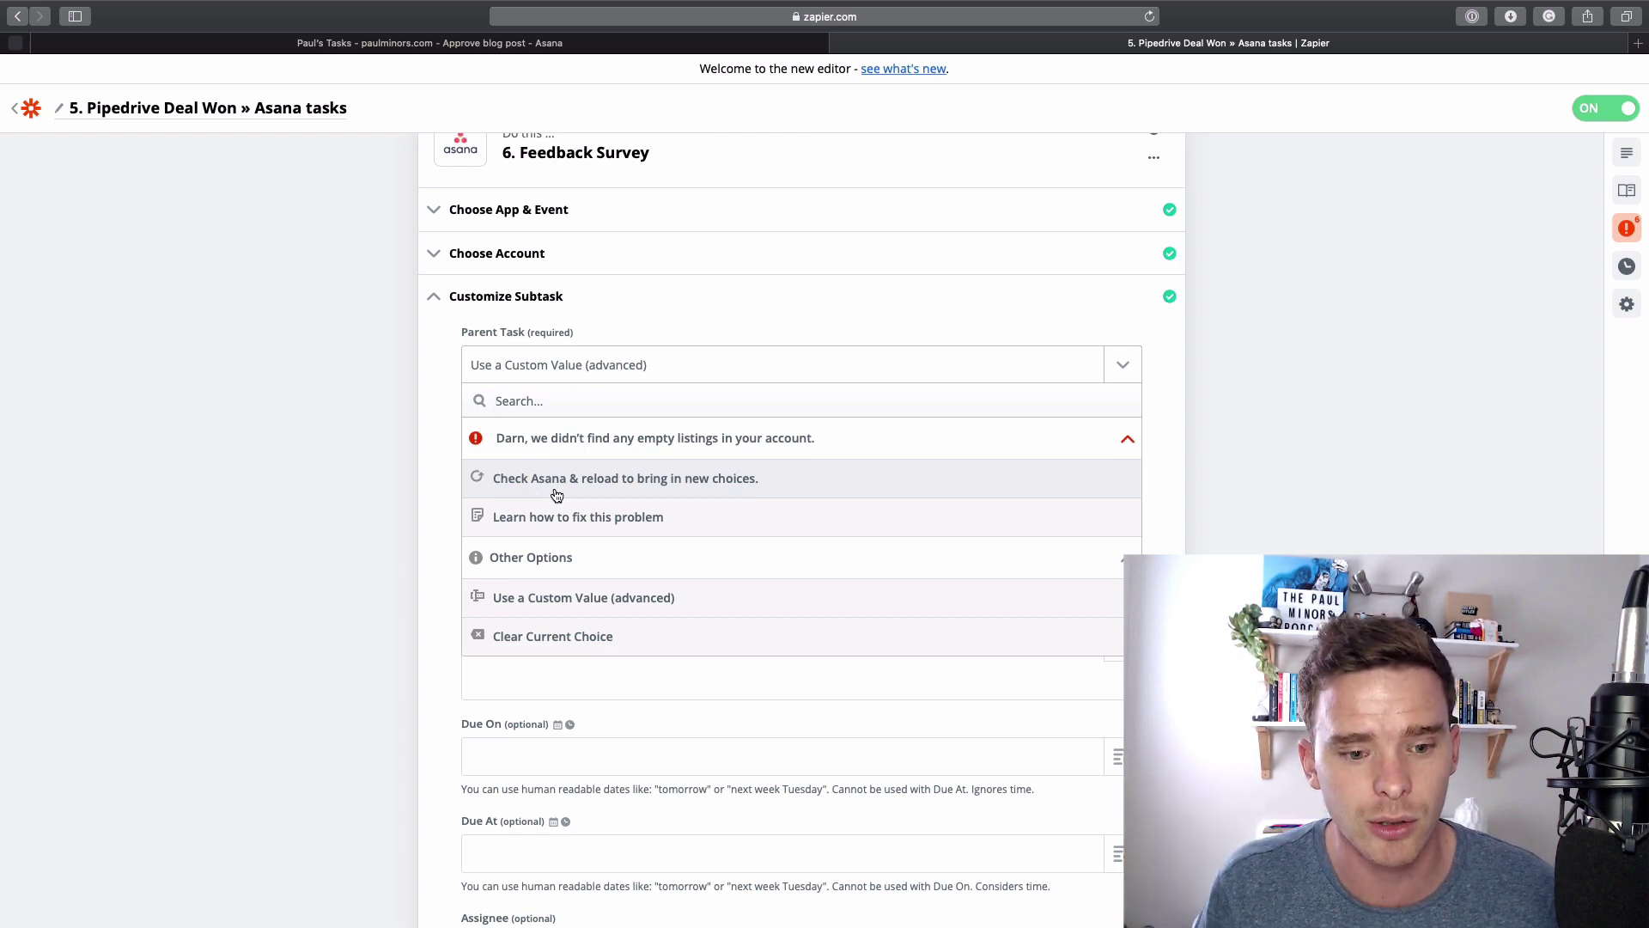
click(541, 606)
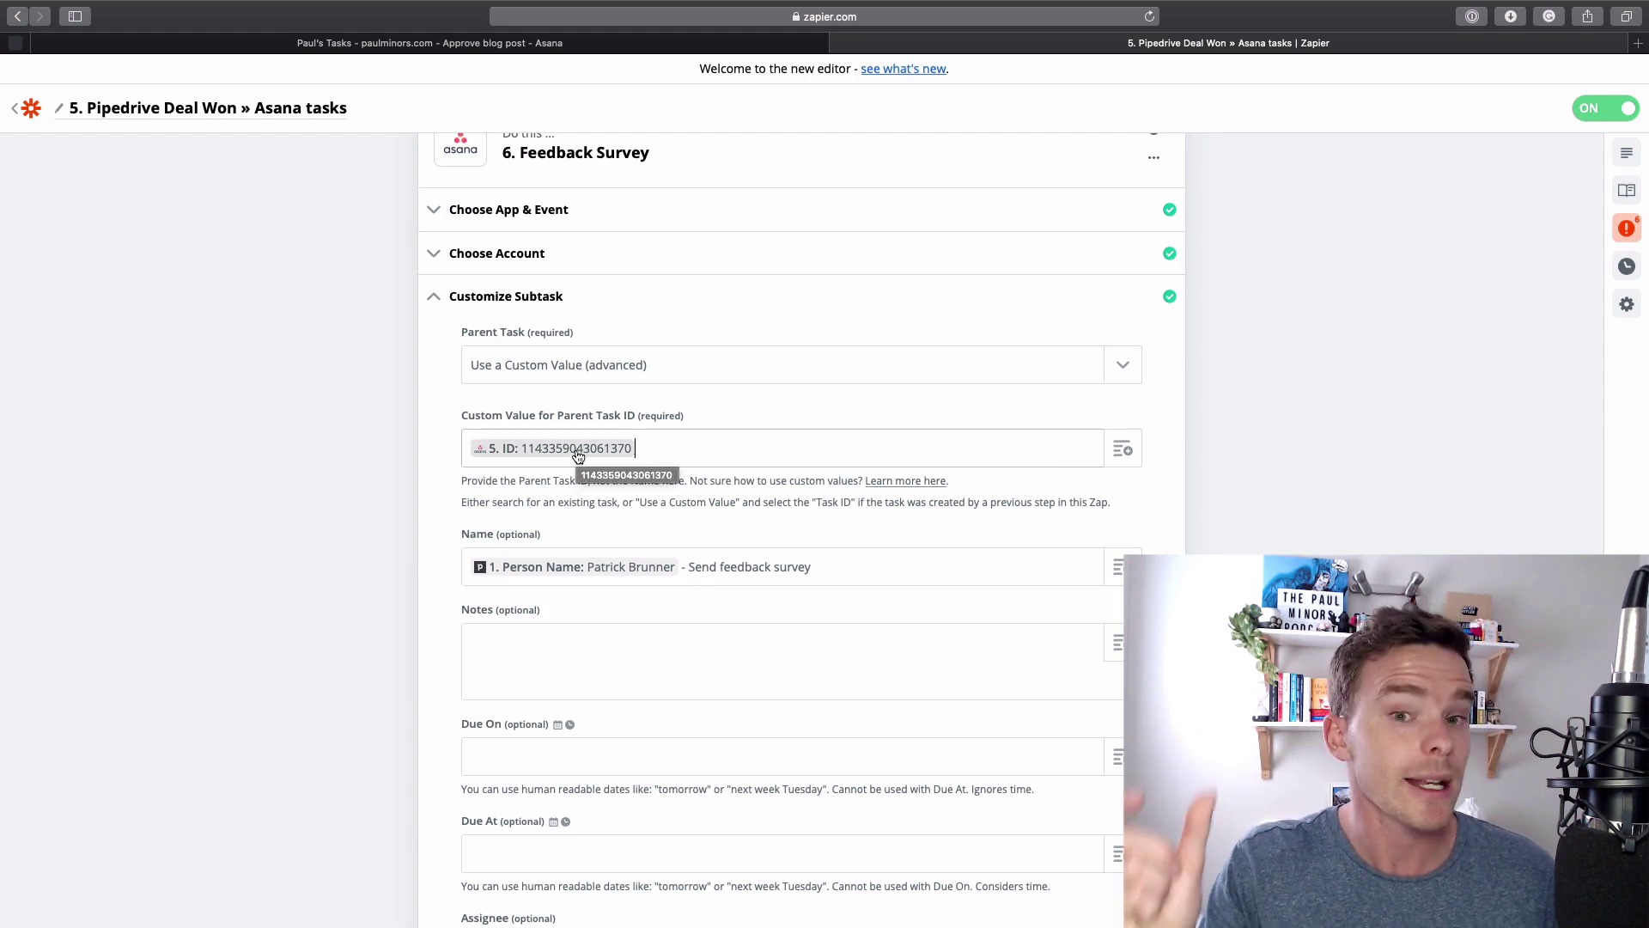
- Check Create Task's ID for Parent Task ID, then collapse Customize Subtask and finish editing
scroll(394, 508, up, 5)
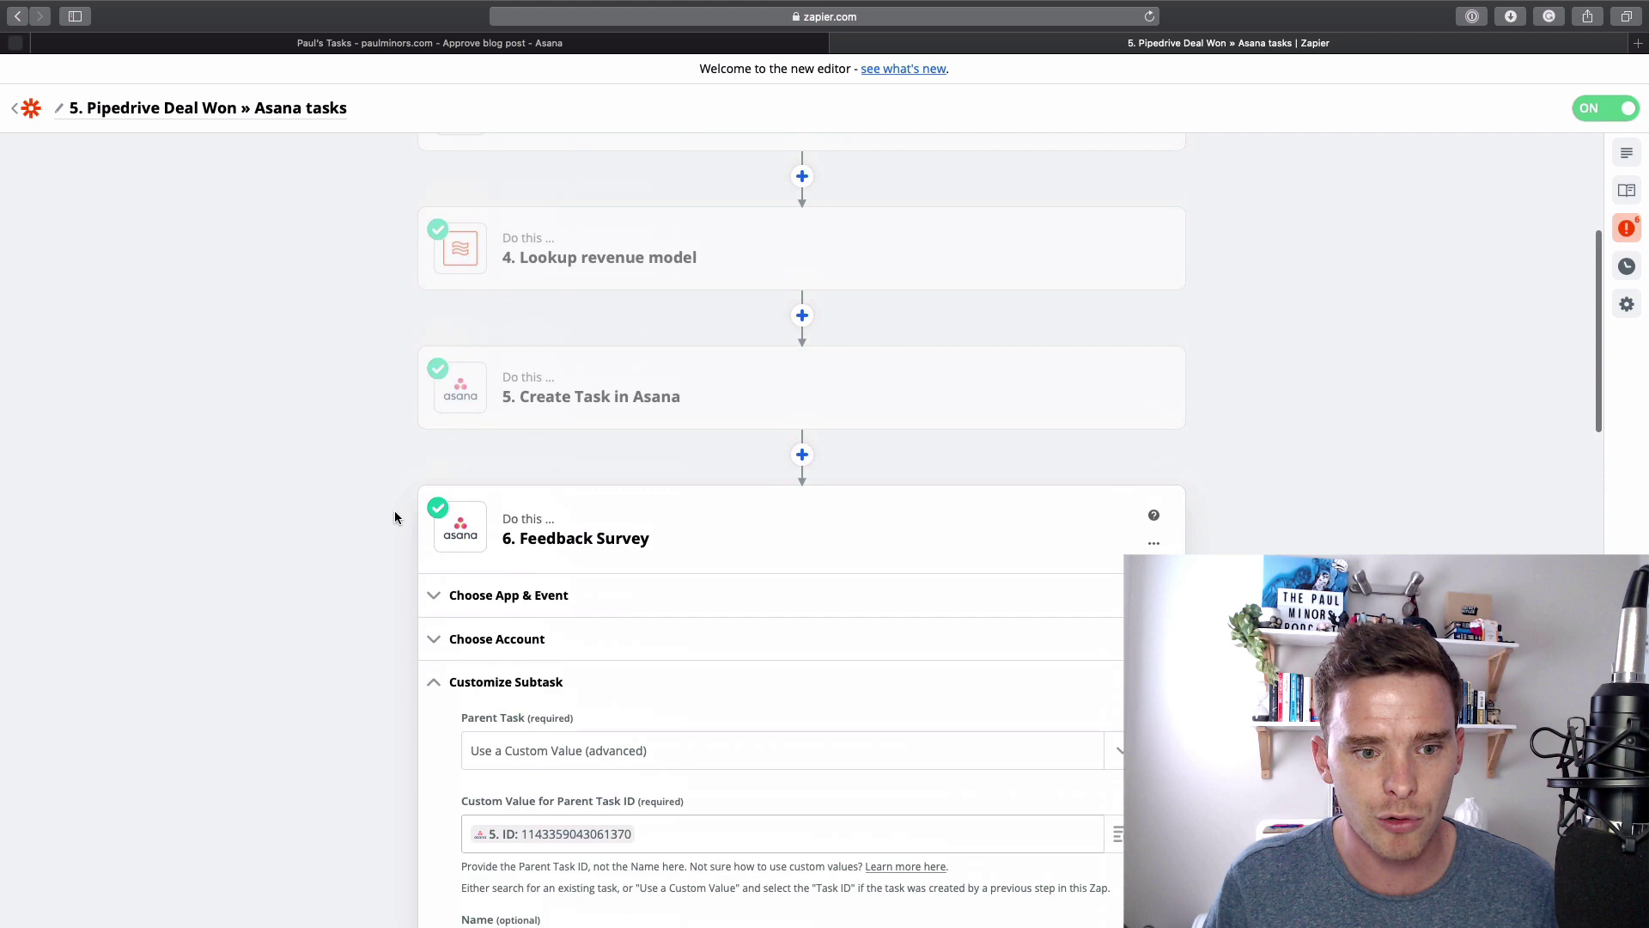
scroll(322, 548, down, 6)
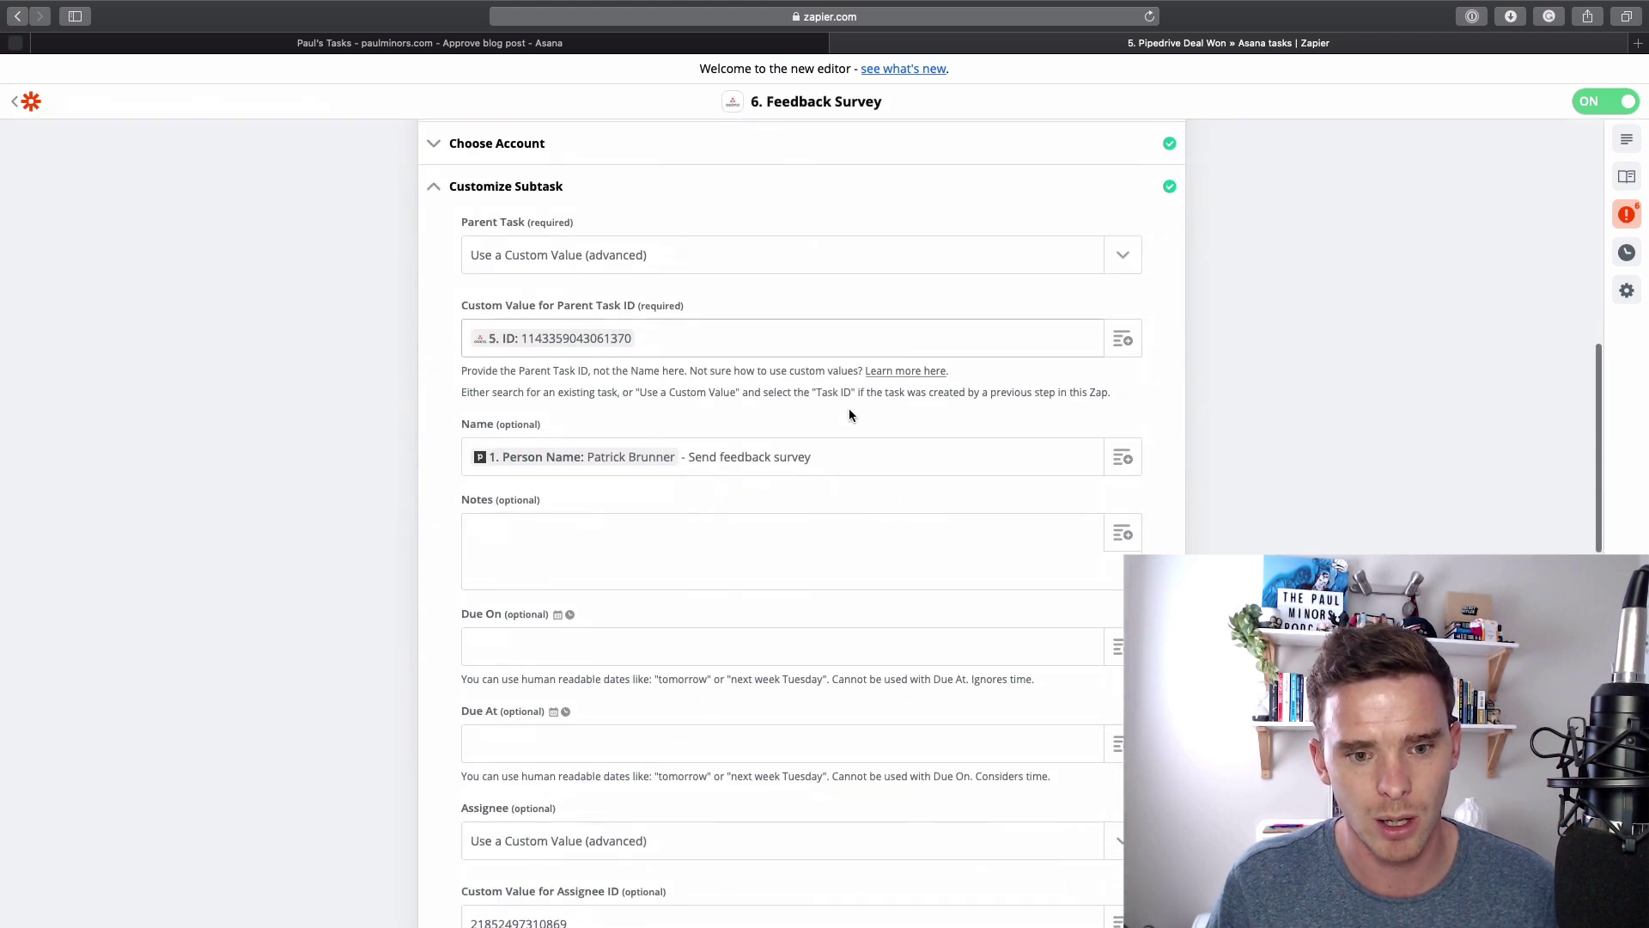
click(1122, 339)
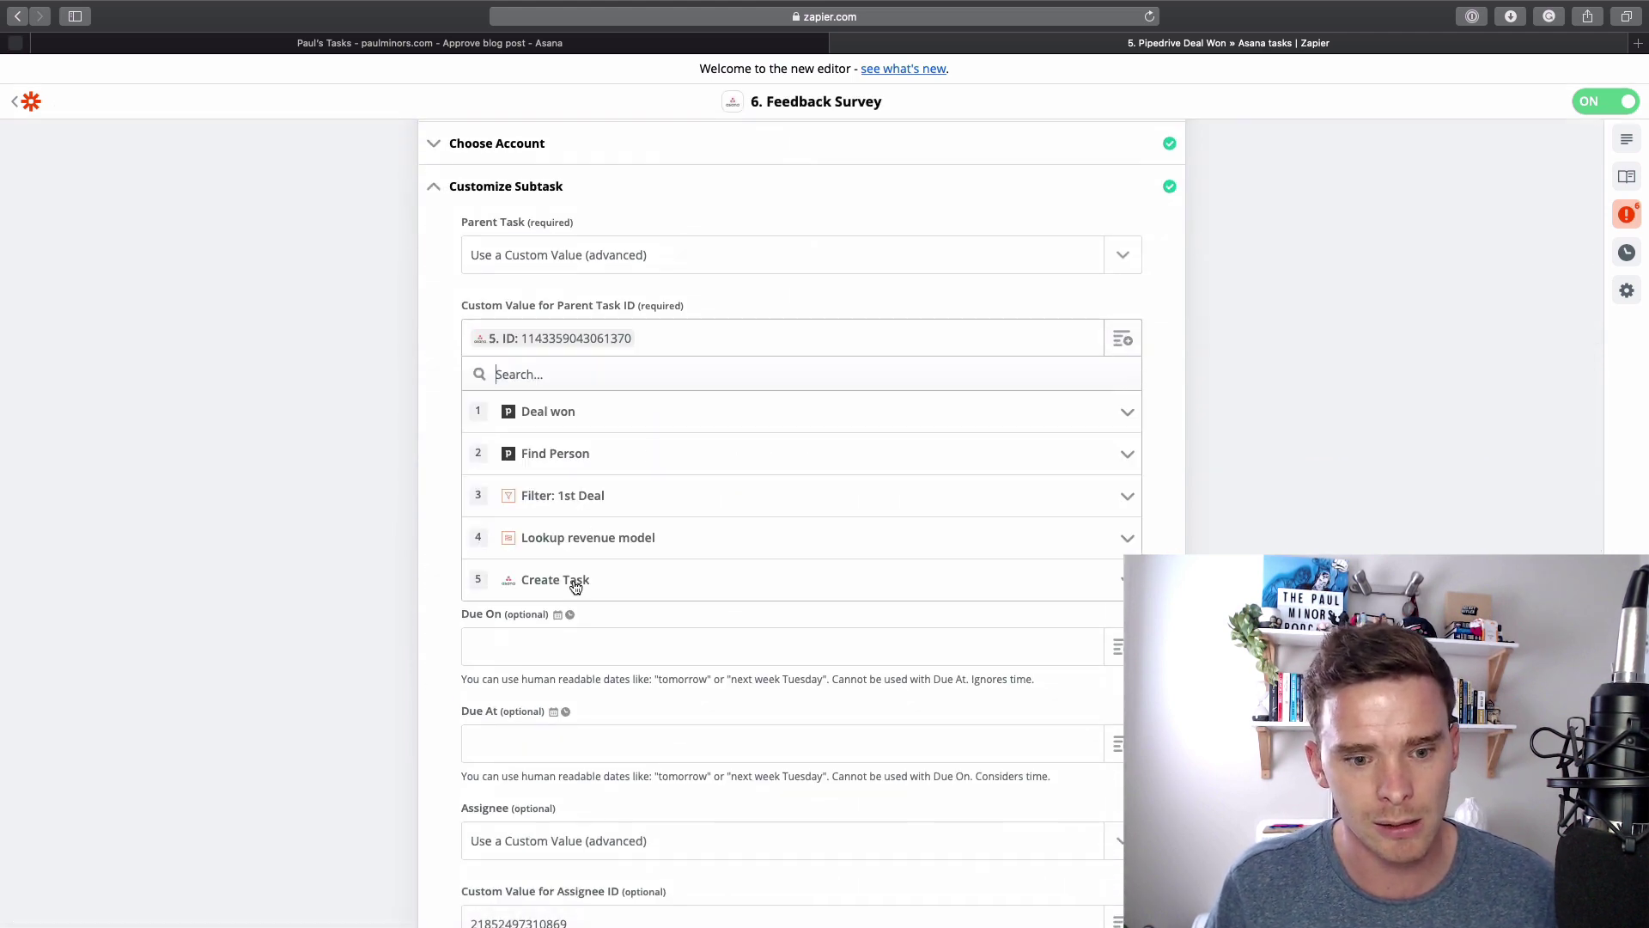
click(682, 571)
scroll(655, 570, down, 1)
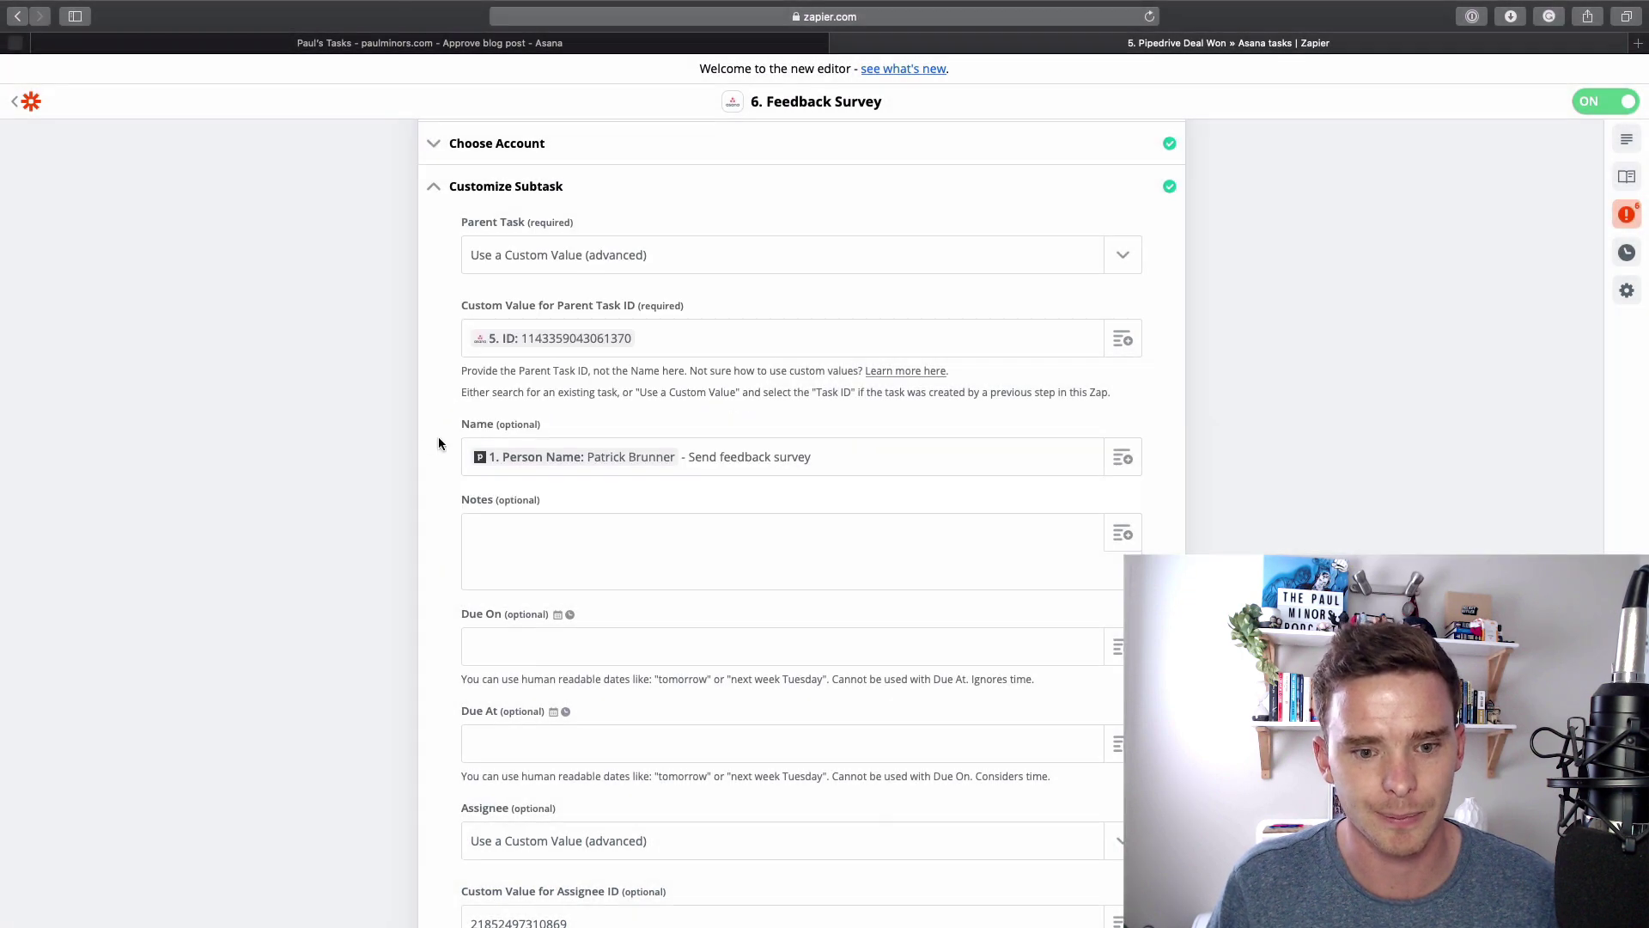
scroll(658, 477, up, 3)
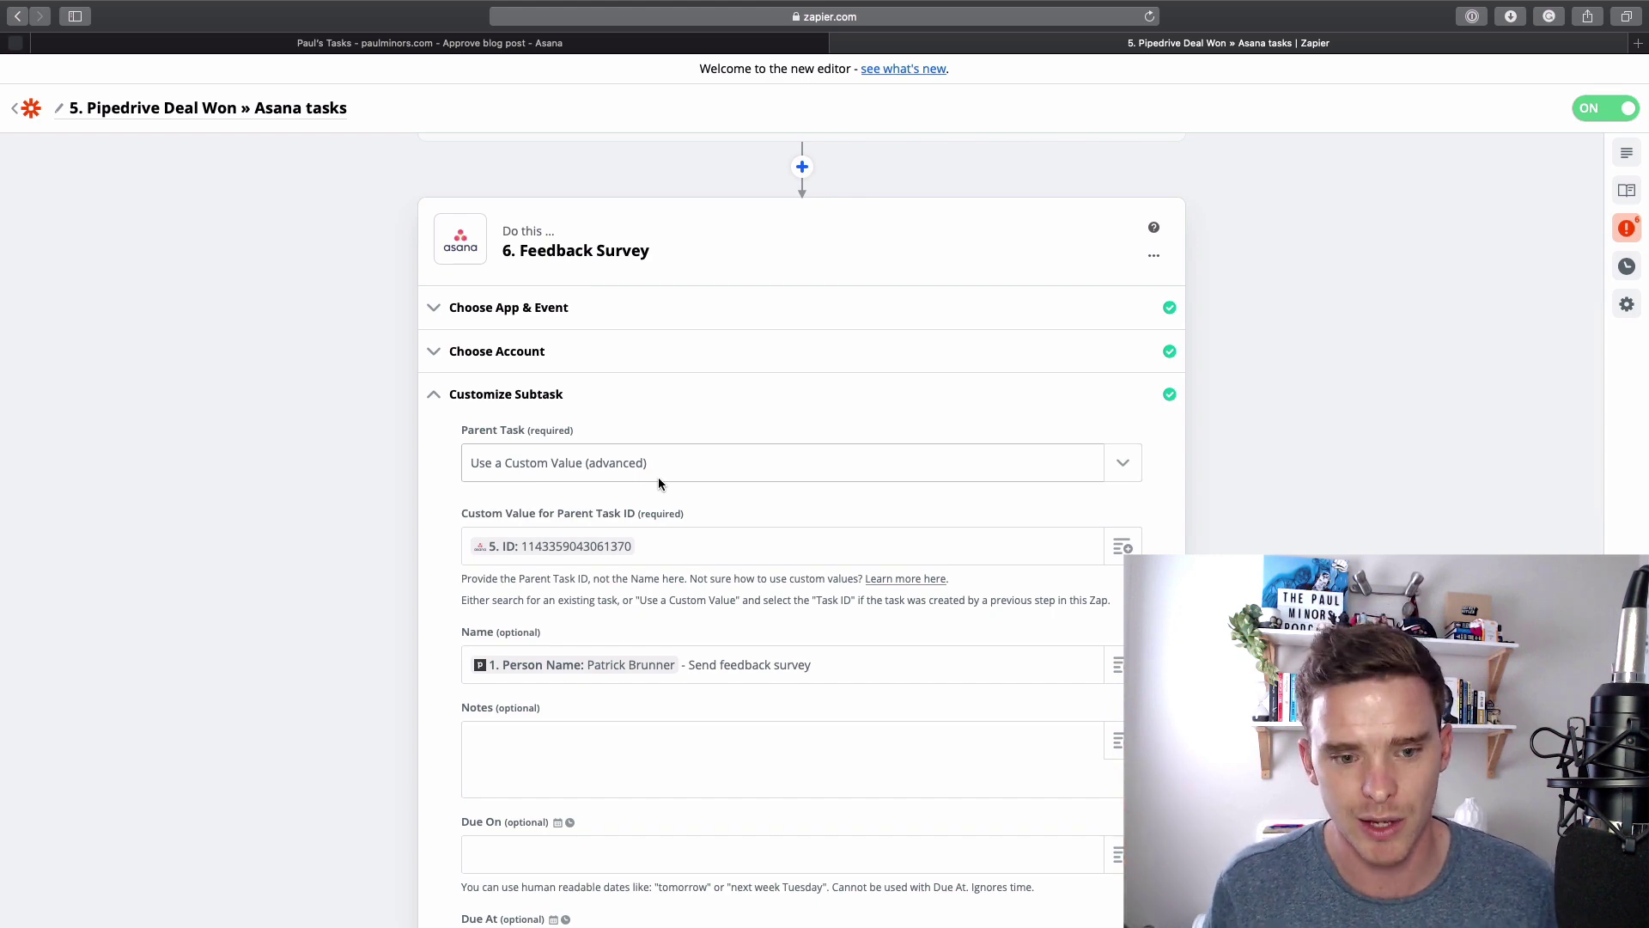
click(432, 393)
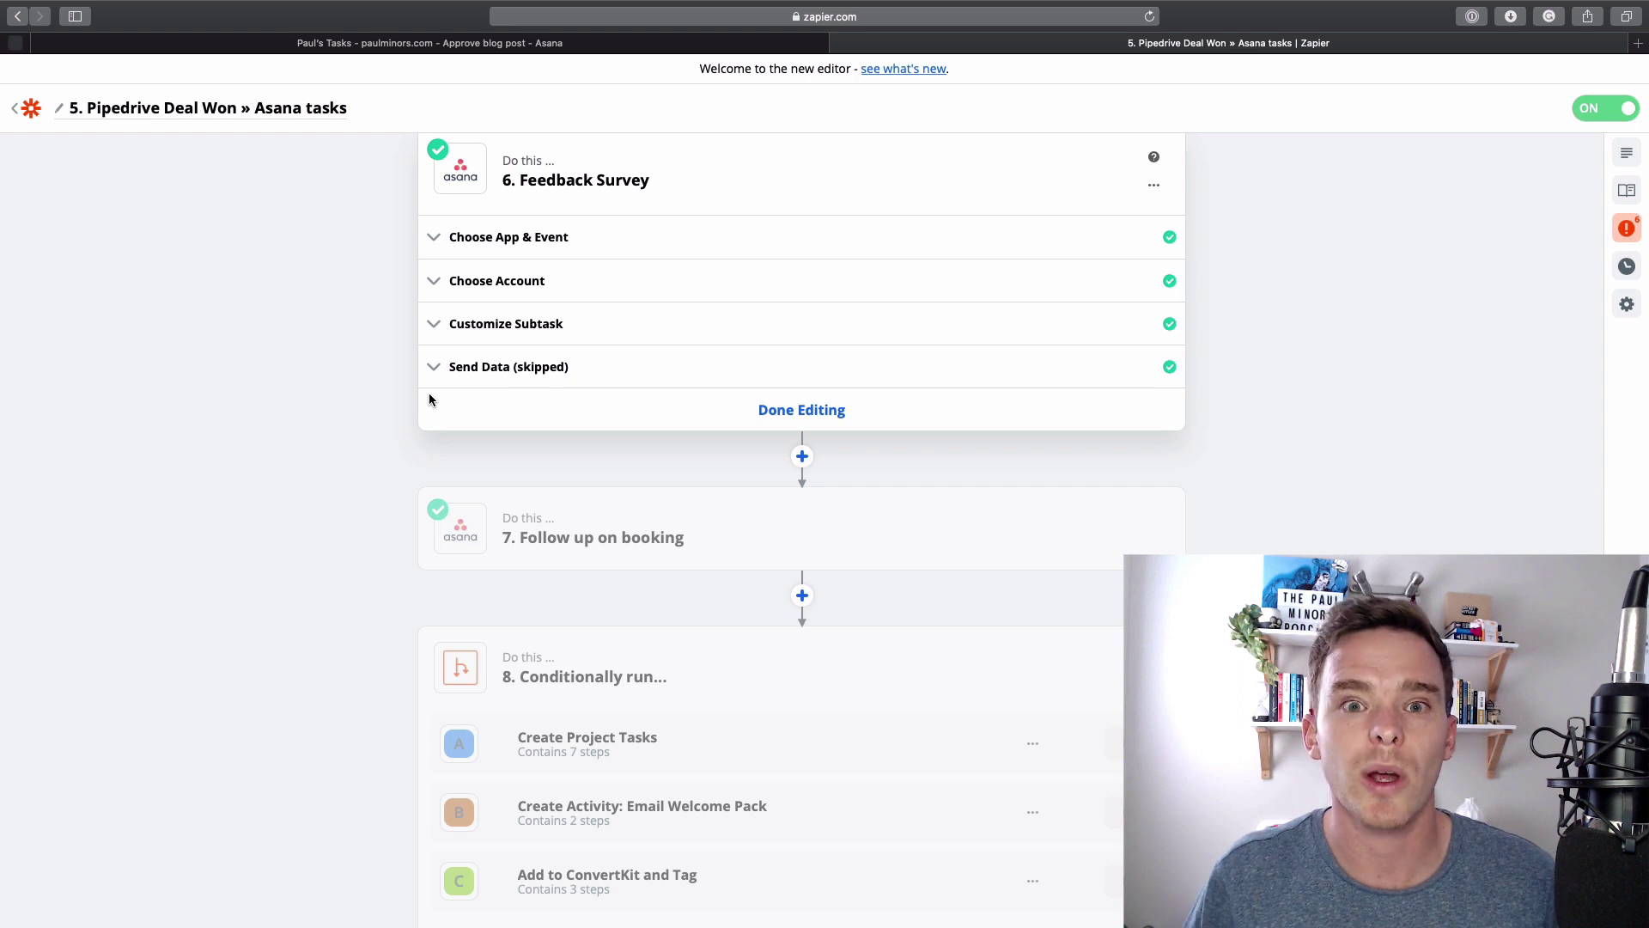
click(782, 407)
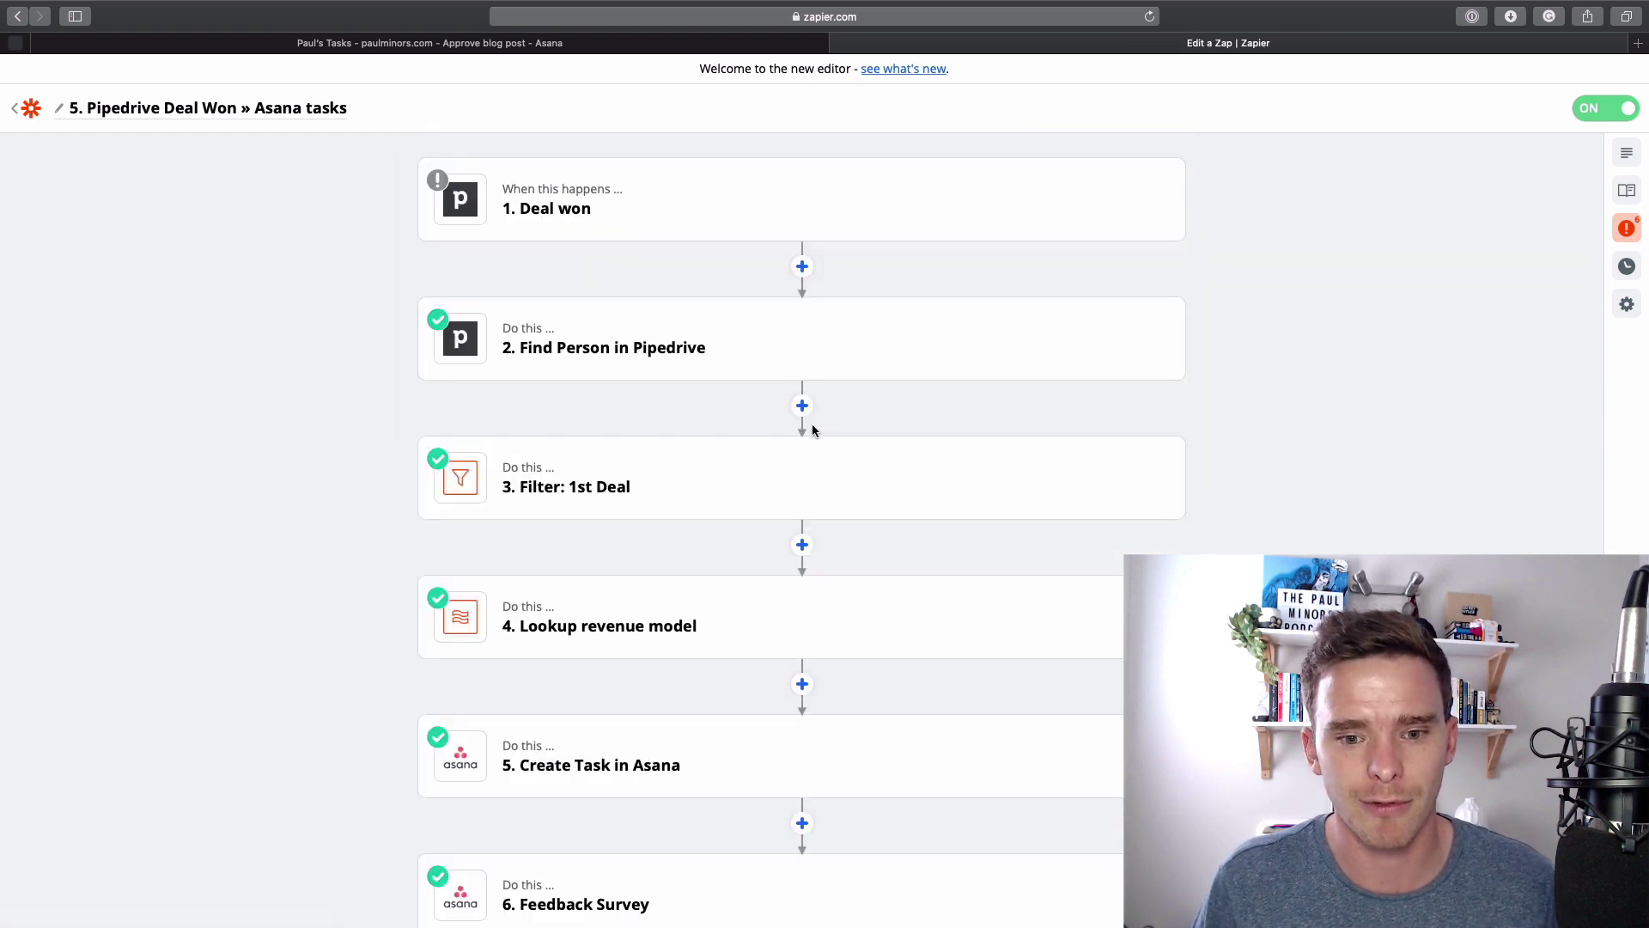